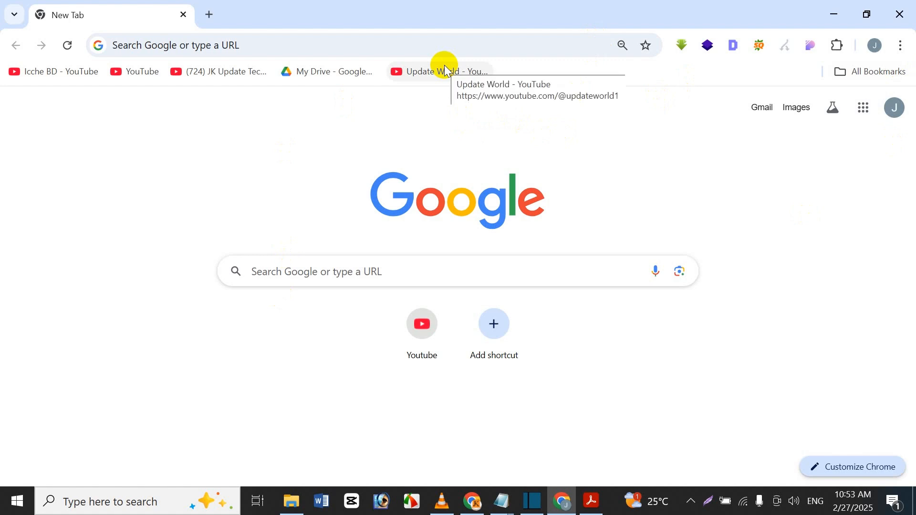
{"action": "left_click", "coordinate": [512, 41]}
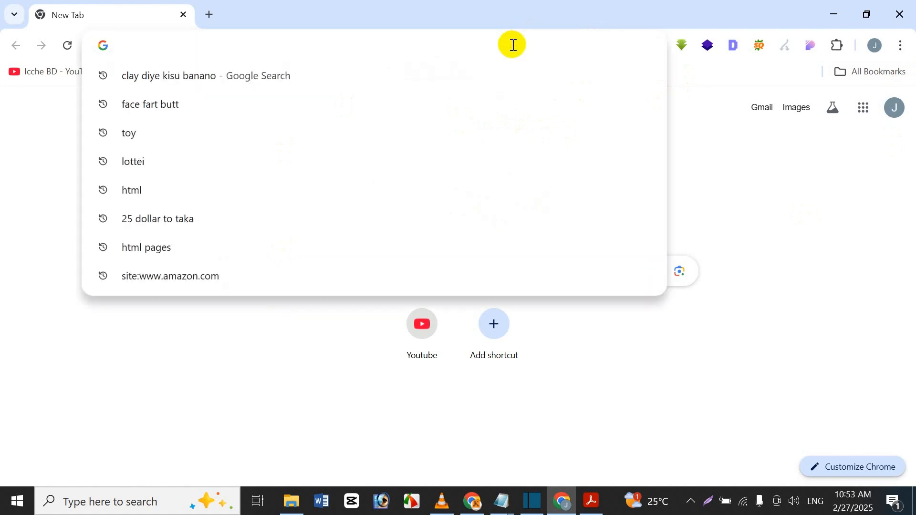
{"action": "type", "text": "h"}
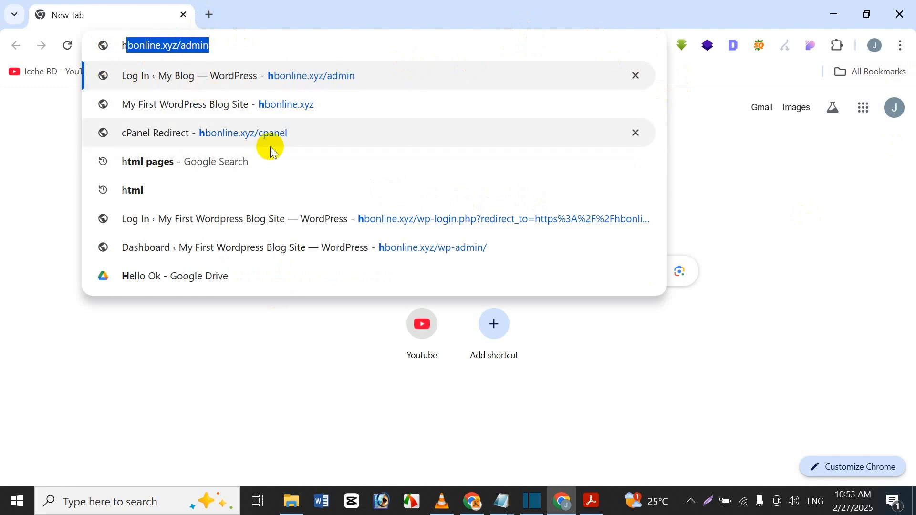
{"action": "left_click", "coordinate": [240, 75]}
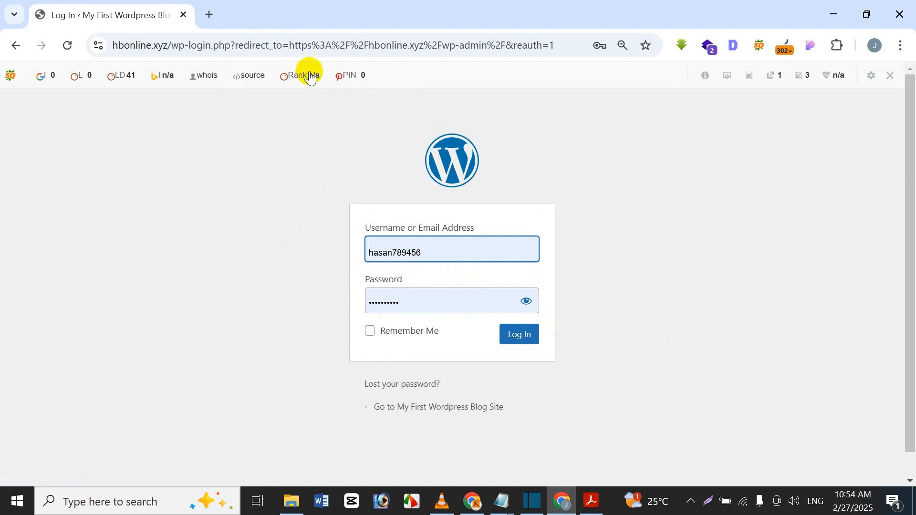
{"action": "left_click", "coordinate": [208, 15]}
{"action": "left_click", "coordinate": [183, 16]}
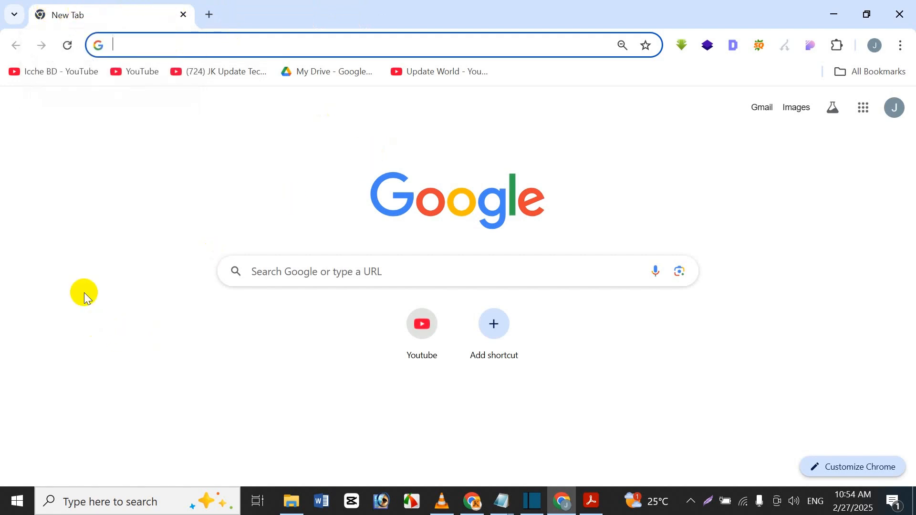
Find the XAMPP Control Panel by searching 'xam' and launch it
{"action": "left_click", "coordinate": [89, 503]}
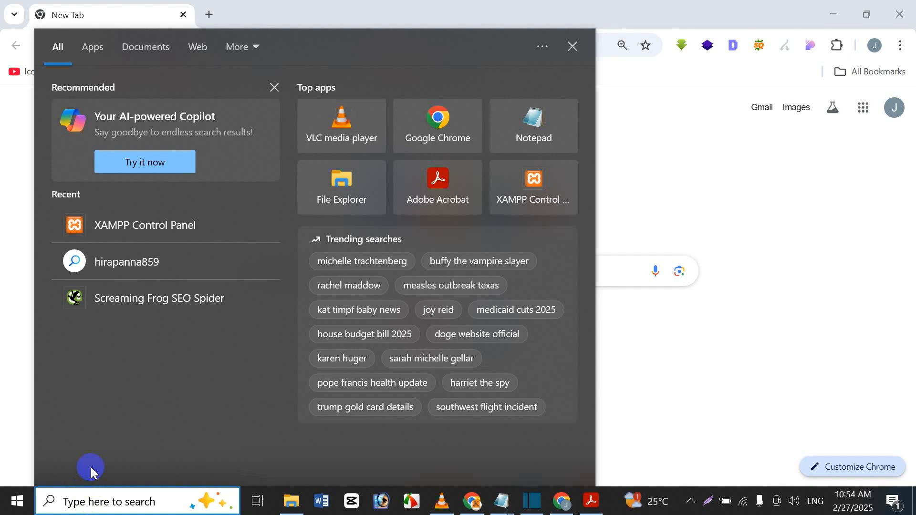
{"action": "type", "text": "xam"}
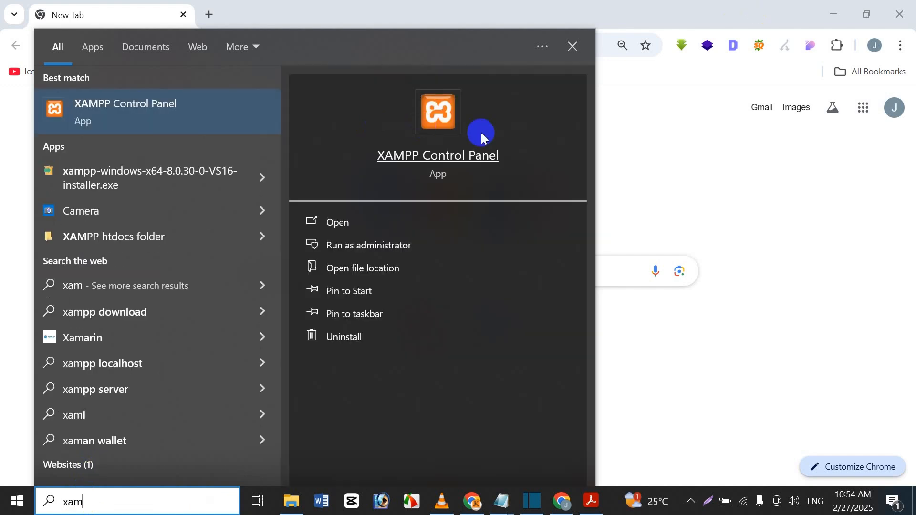
{"action": "left_click", "coordinate": [459, 160]}
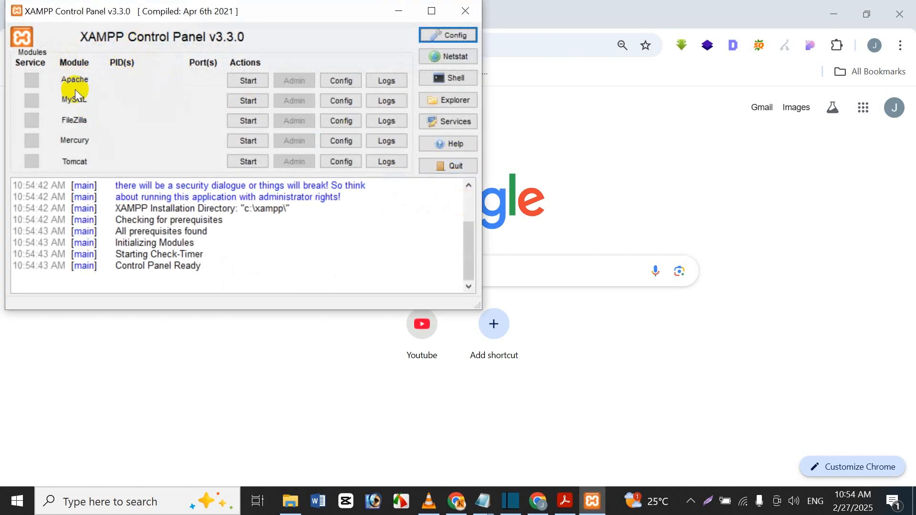
Start the Apache and MySQL services, then minimise the control panel
{"action": "left_click", "coordinate": [258, 82]}
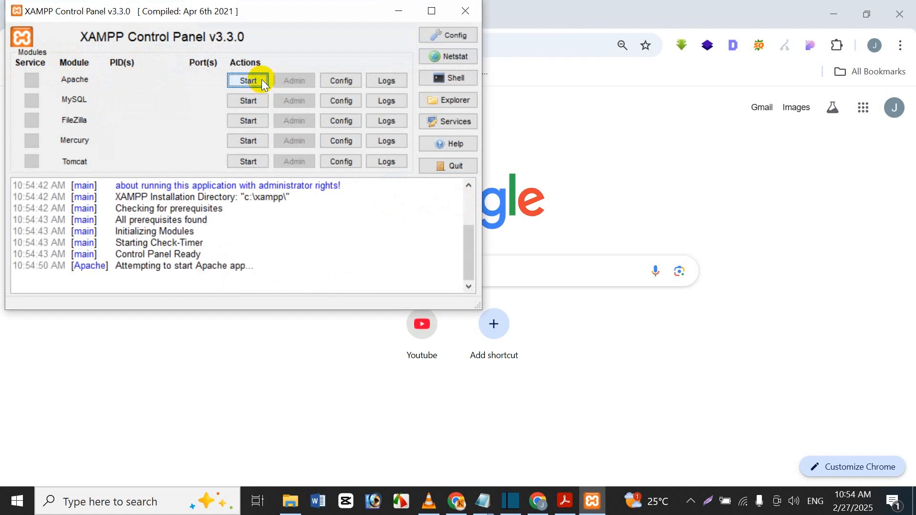
{"action": "left_click", "coordinate": [258, 100]}
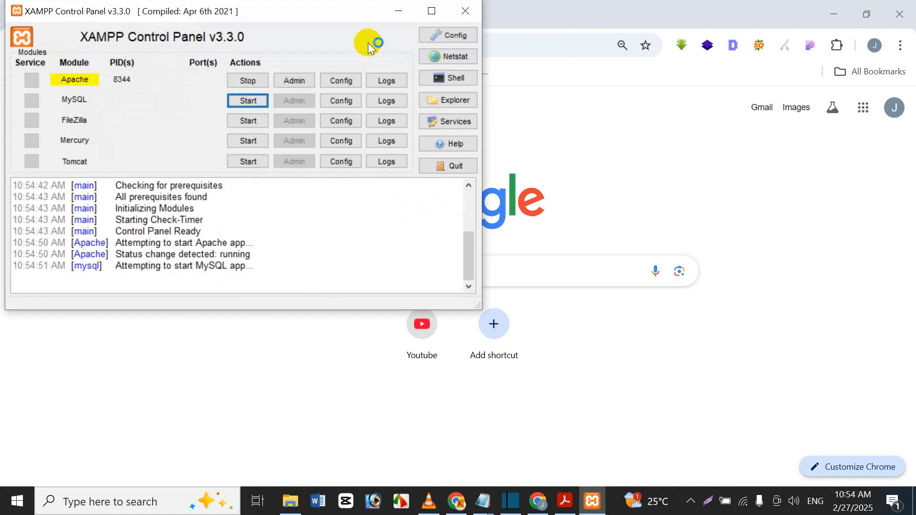
{"action": "left_click", "coordinate": [399, 9]}
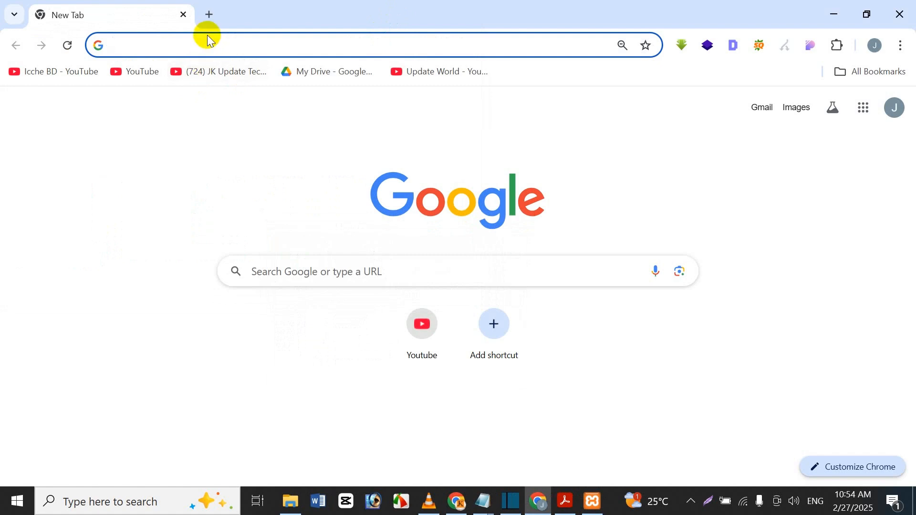
Go to localhost/icche/wp-admin and replace the prefilled username with the local account's username
{"action": "type", "text": "localhost/icche/wp-admin"}
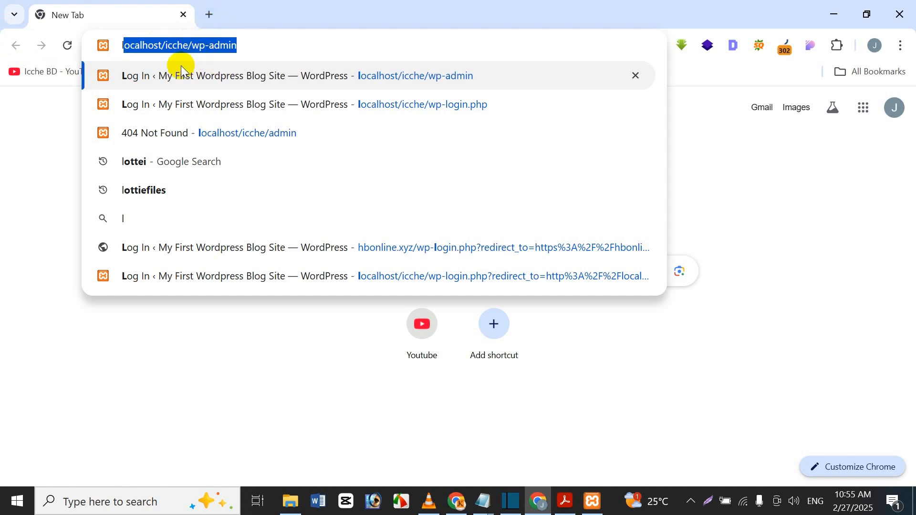
{"action": "key", "text": "Return"}
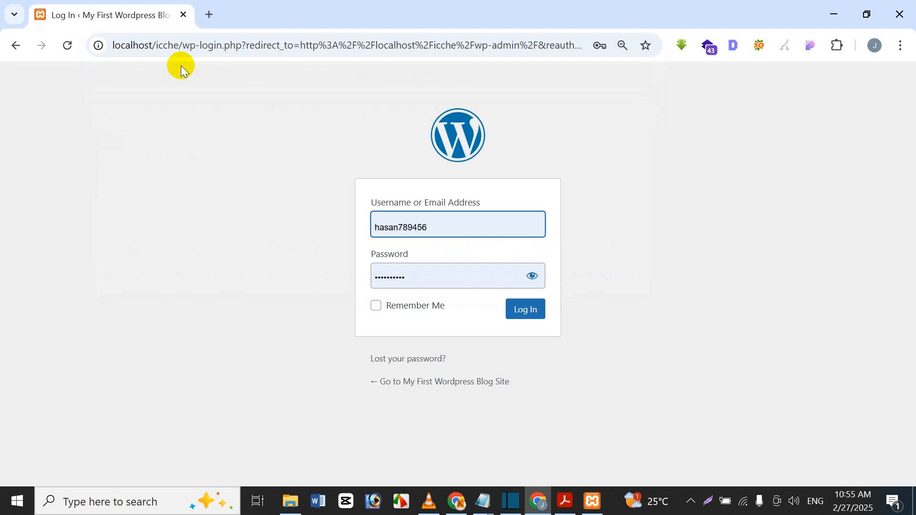
{"action": "key", "text": "ctrl+a"}
{"action": "key", "text": "BackSpace"}
{"action": "type", "text": "begum"}
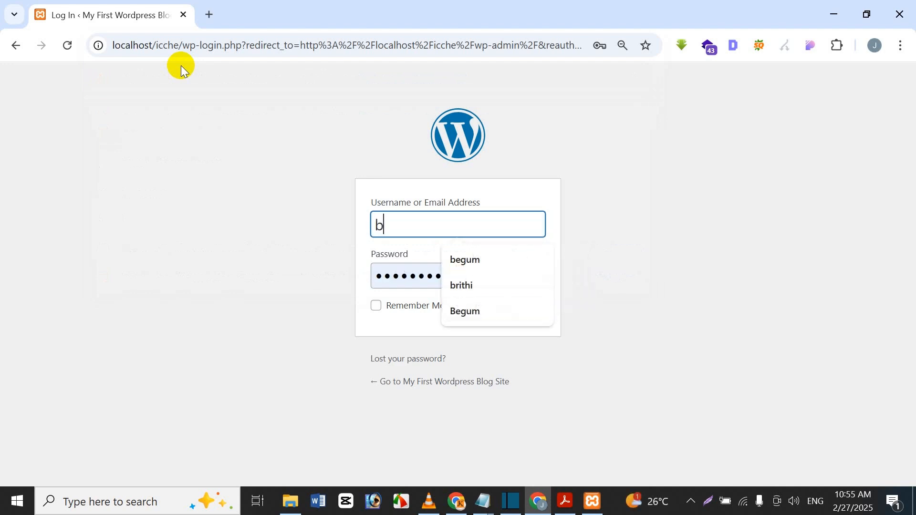
Replace the saved password with the local account's password and log in
{"action": "left_click", "coordinate": [426, 286]}
{"action": "key", "text": "ctrl+a"}
{"action": "key", "text": "BackSpace"}
{"action": "type", "text": "begum"}
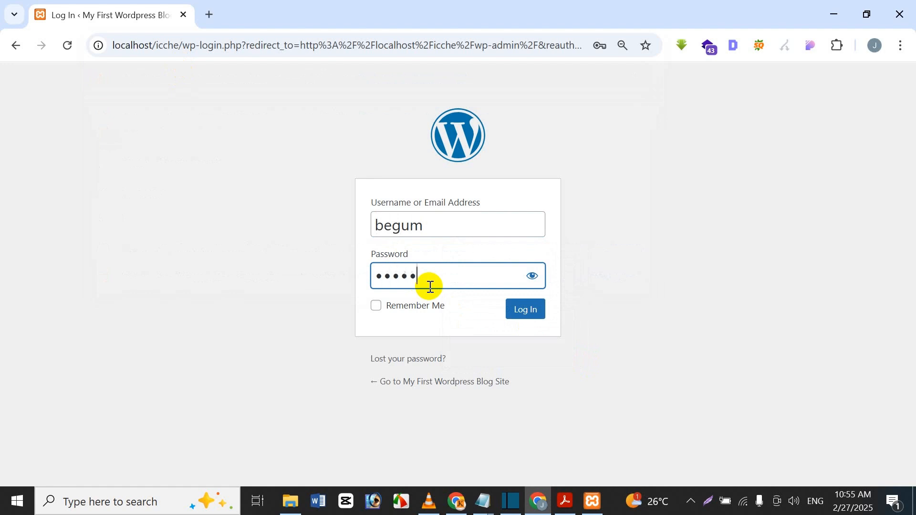
{"action": "type", "text": "123456"}
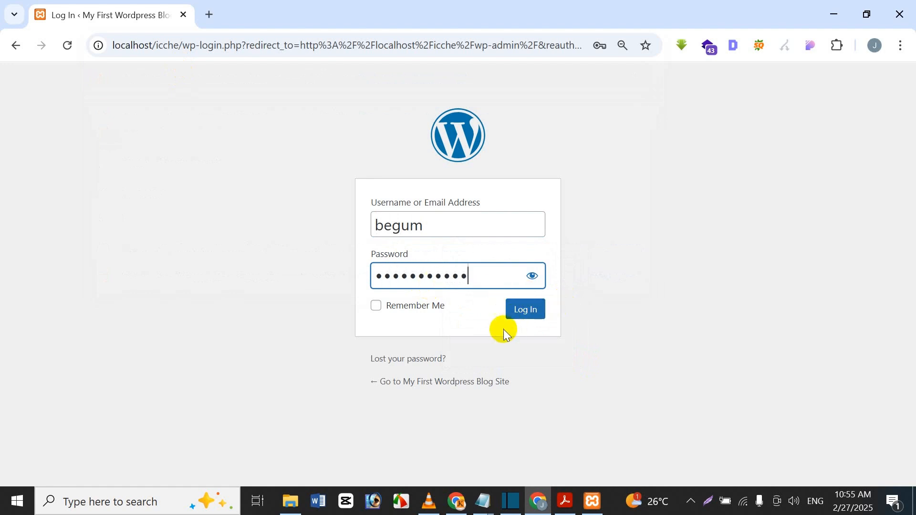
{"action": "left_click", "coordinate": [534, 315]}
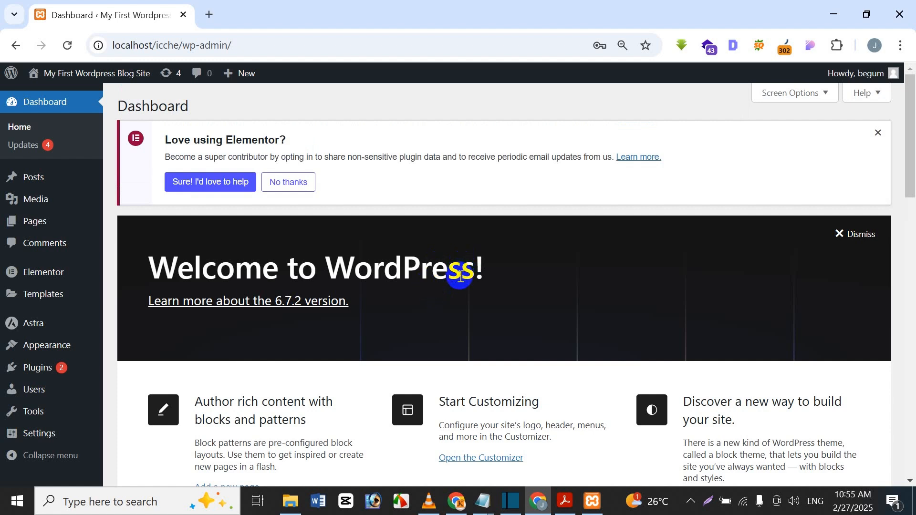
Open Visit Site in a new tab, look at it, then close that tab
{"action": "mouse_move", "coordinate": [11, 74]}
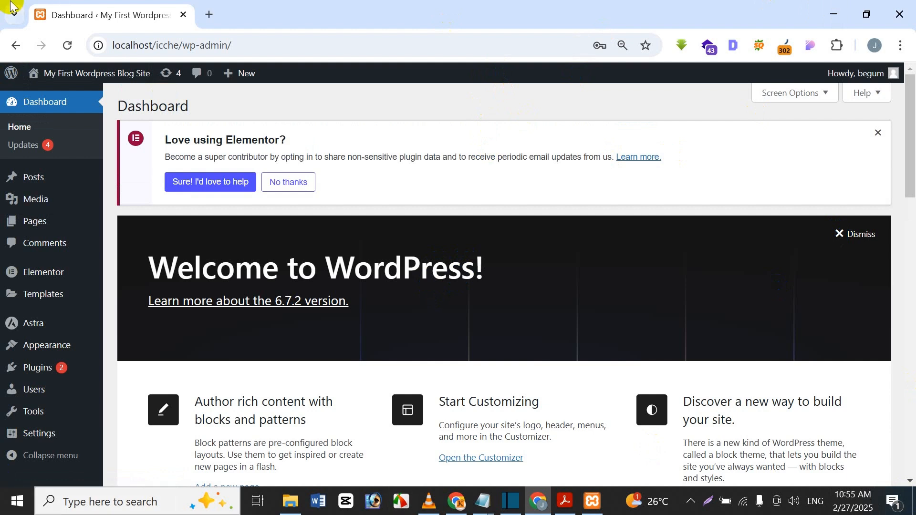
{"action": "mouse_move", "coordinate": [57, 74]}
{"action": "right_click", "coordinate": [61, 94]}
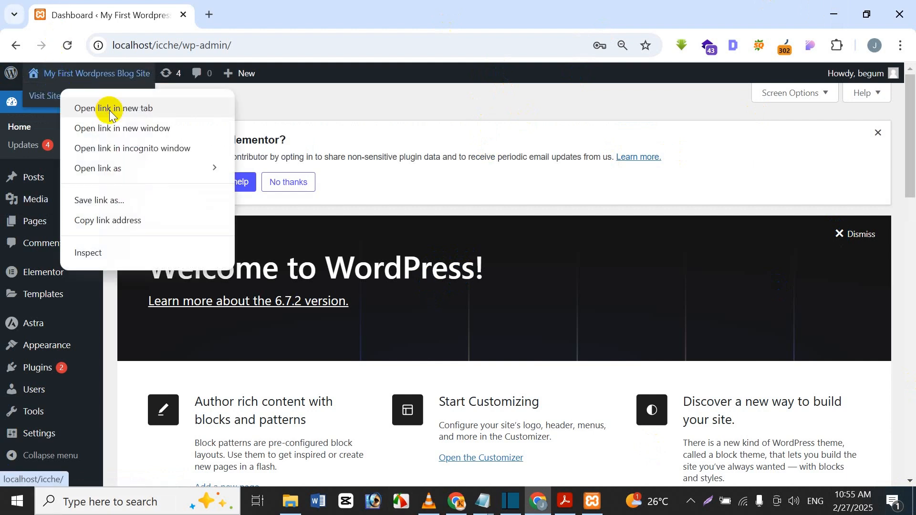
{"action": "left_click", "coordinate": [91, 108]}
{"action": "left_click", "coordinate": [266, 9]}
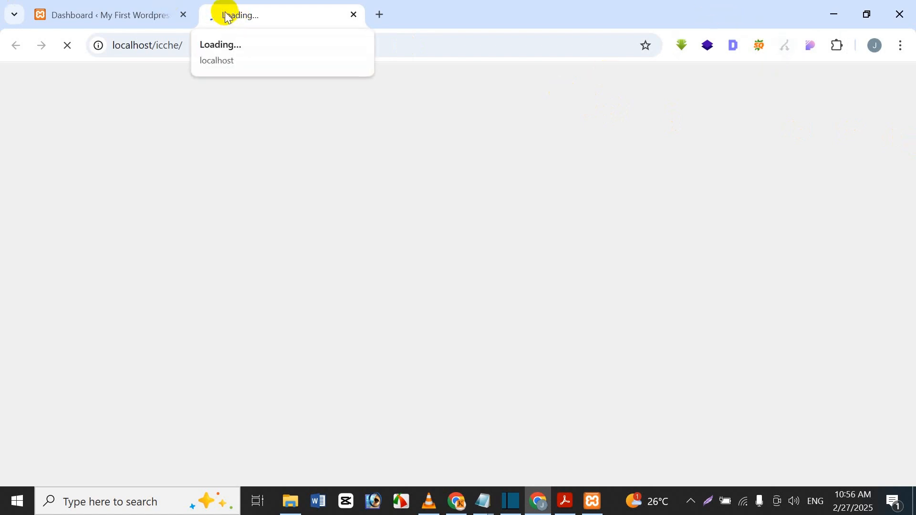
{"action": "left_click", "coordinate": [356, 15]}
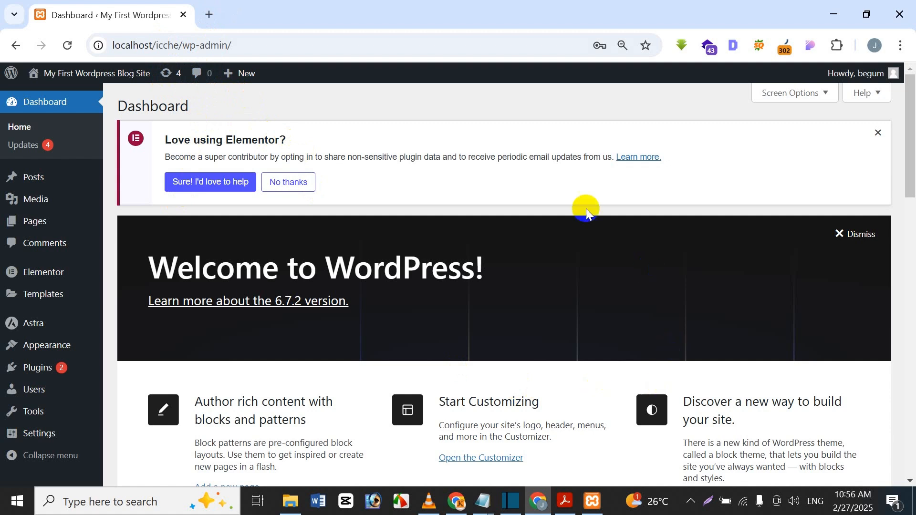
Open Installed Plugins from the Plugins menu in the admin sidebar
{"action": "left_click", "coordinate": [339, 303]}
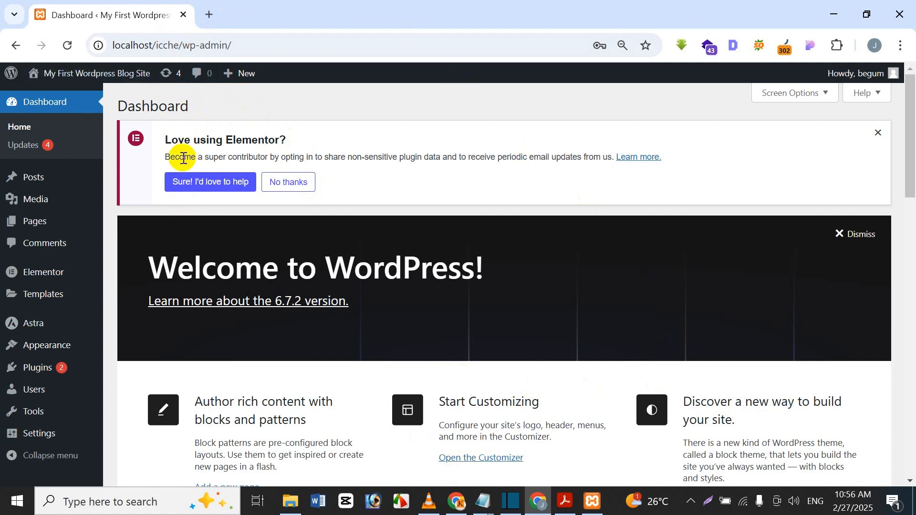
{"action": "left_click", "coordinate": [56, 225]}
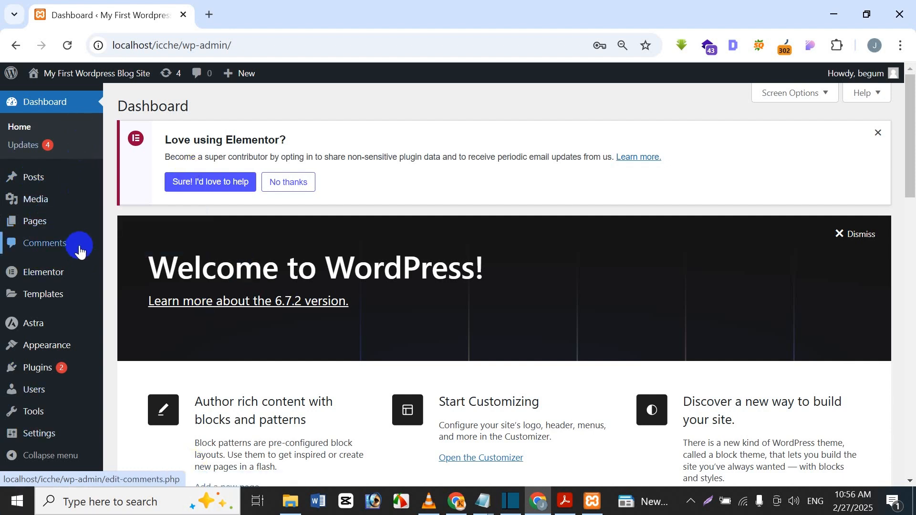
{"action": "mouse_move", "coordinate": [48, 370]}
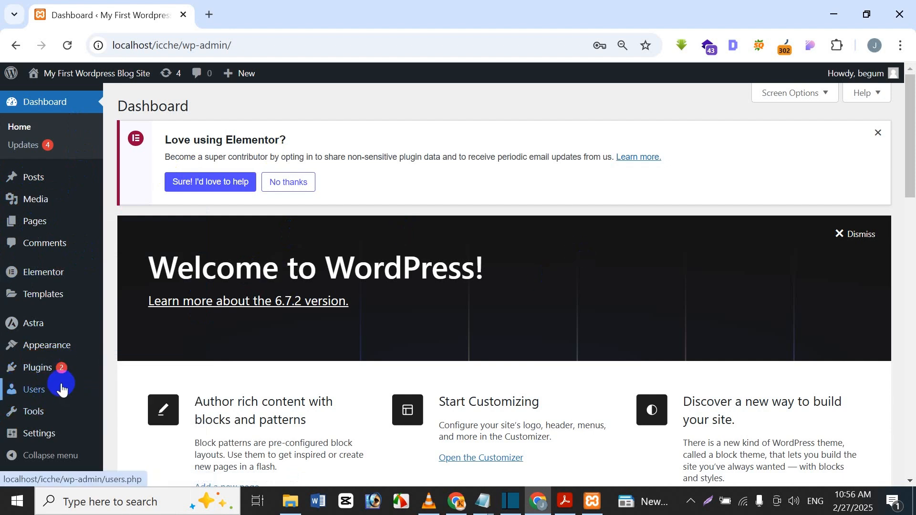
{"action": "left_click", "coordinate": [136, 371]}
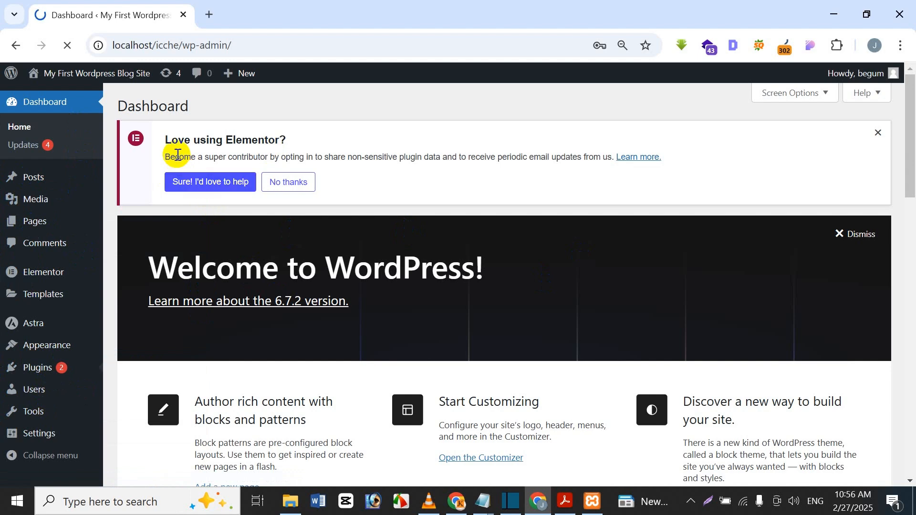
Go to the Add Plugins page
{"action": "scroll", "coordinate": [222, 194], "scroll_direction": "down", "scroll_amount": 2}
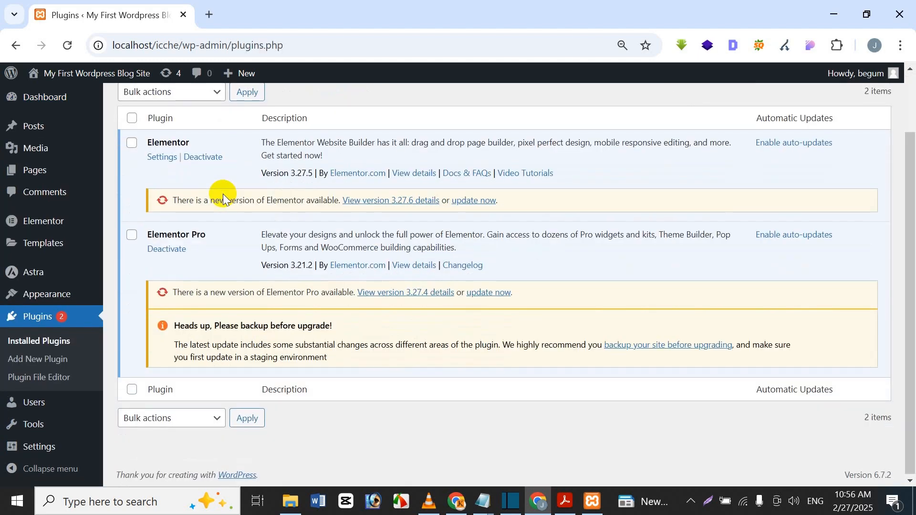
{"action": "scroll", "coordinate": [222, 193], "scroll_direction": "up", "scroll_amount": 2}
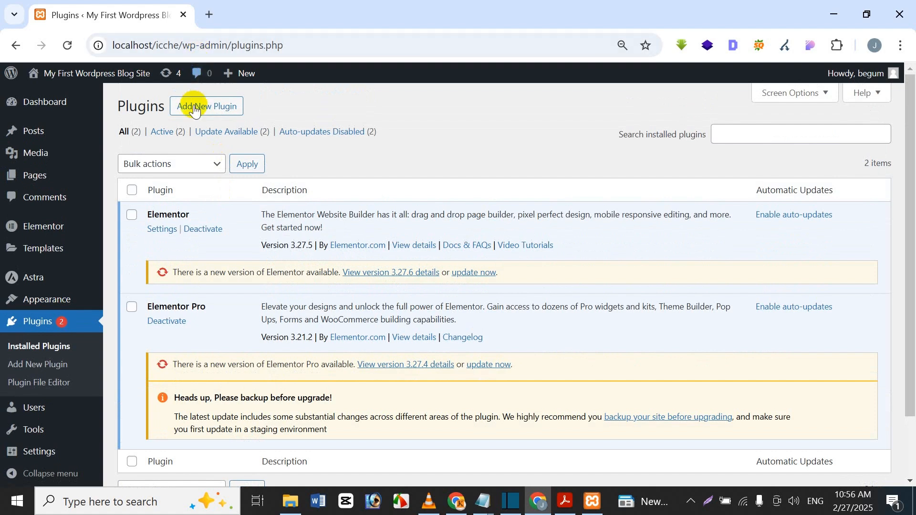
{"action": "left_click", "coordinate": [67, 363]}
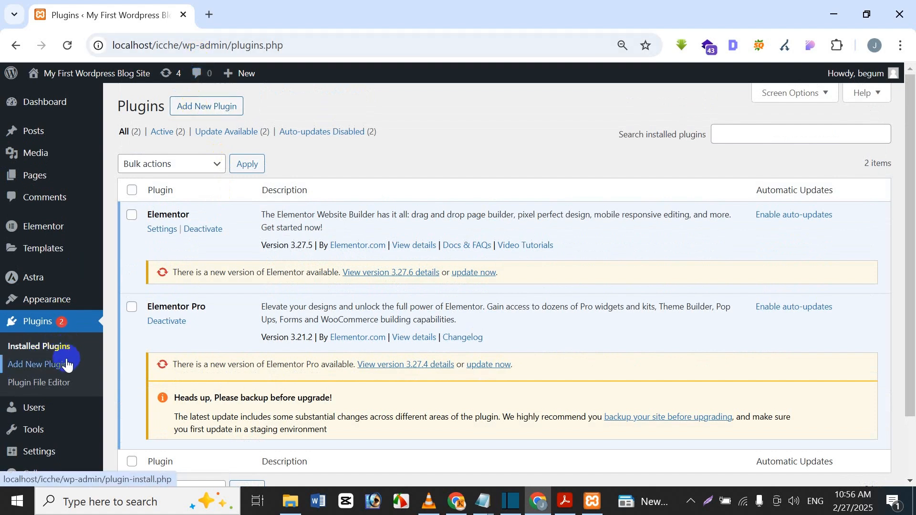
{"action": "left_click", "coordinate": [205, 106]}
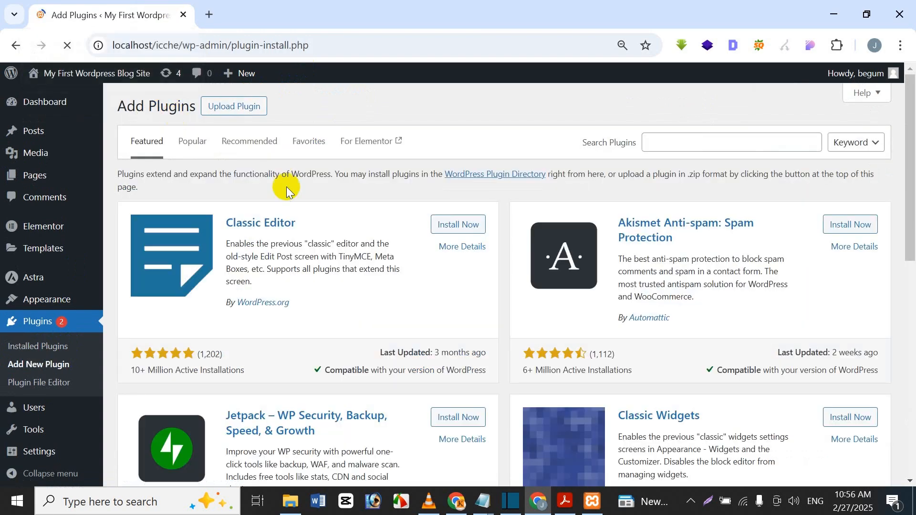
Search for 'wp reset' and install the WP Reset plugin from the results
{"action": "left_click", "coordinate": [687, 142]}
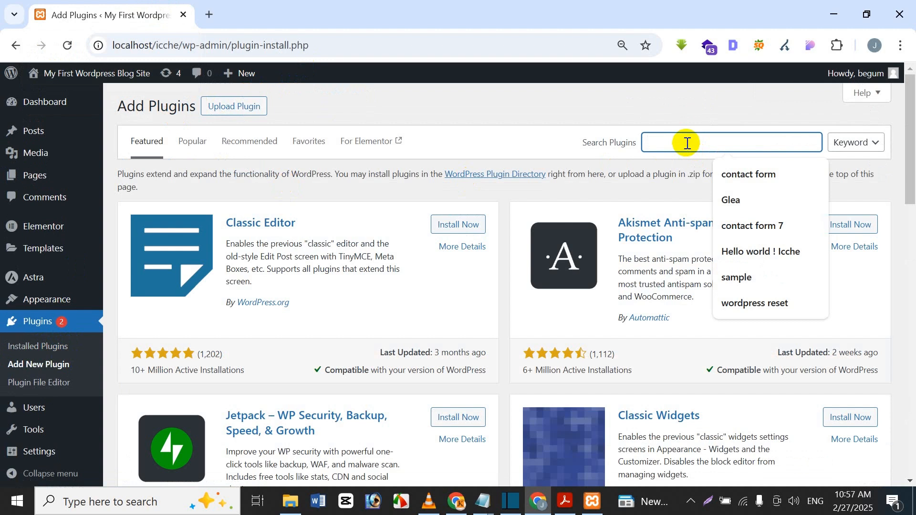
{"action": "type", "text": "wp reset"}
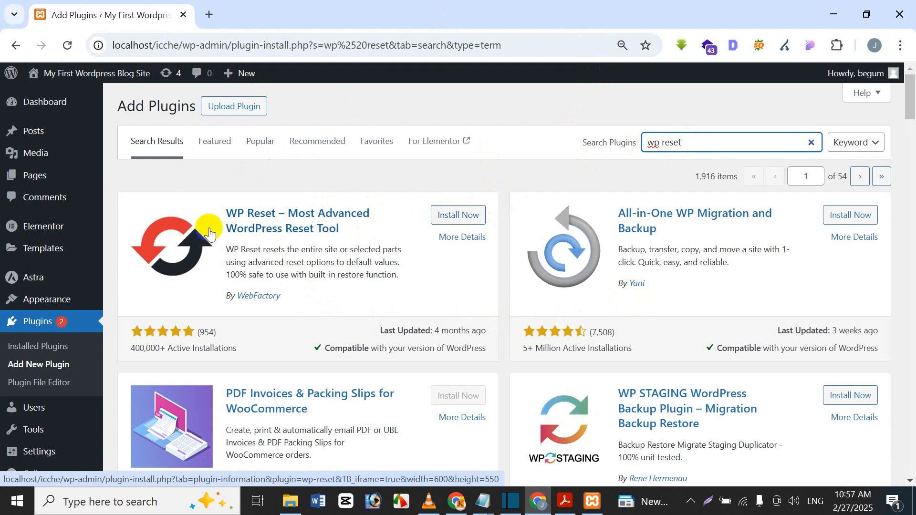
{"action": "left_click", "coordinate": [479, 216]}
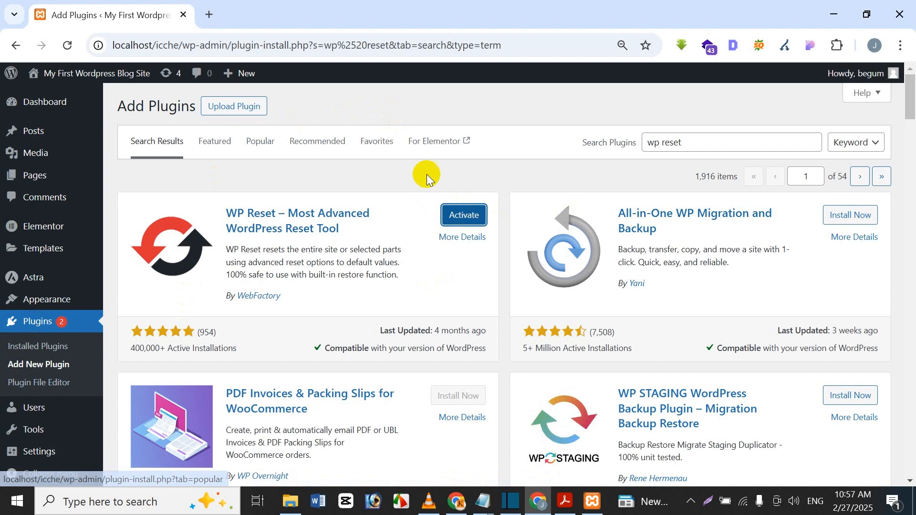
Activate WP Reset 2.04 and dismiss its thank-you notice
{"action": "left_click", "coordinate": [447, 217]}
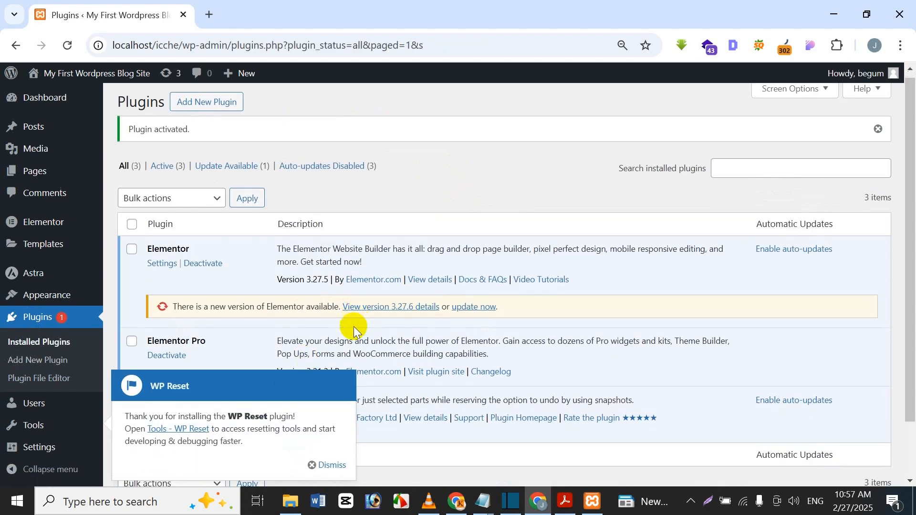
{"action": "scroll", "coordinate": [353, 328], "scroll_direction": "down", "scroll_amount": 2}
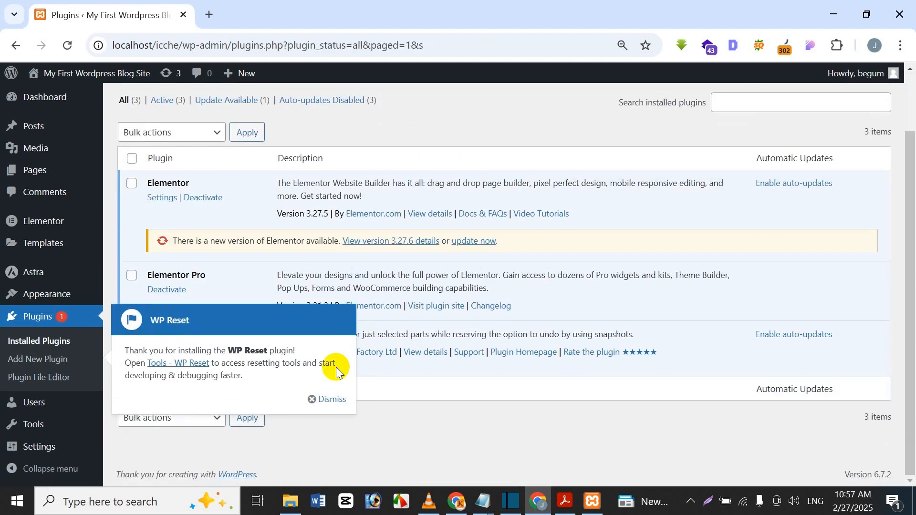
{"action": "left_click", "coordinate": [316, 404]}
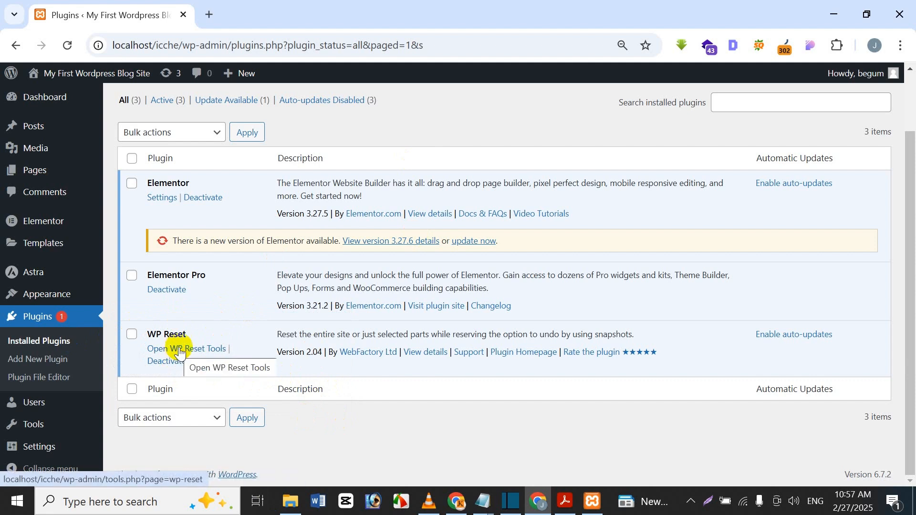
{"action": "mouse_move", "coordinate": [2, 402]}
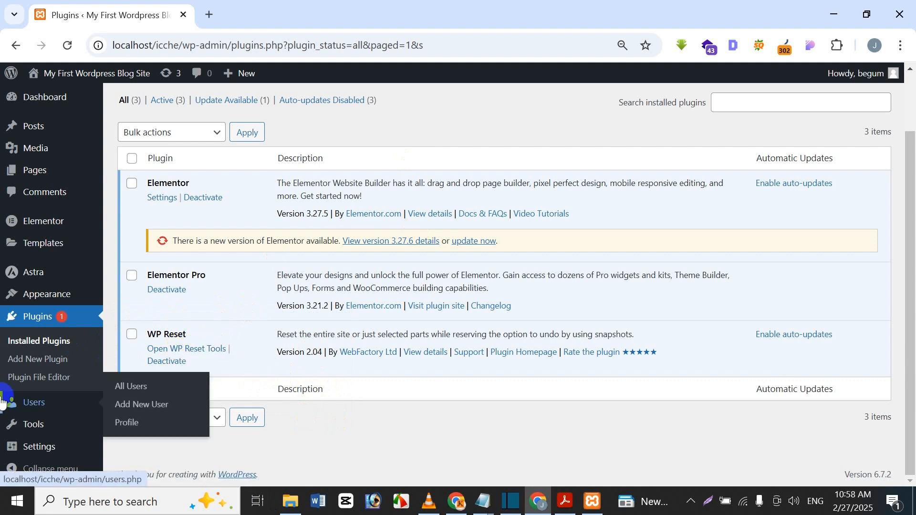
{"action": "mouse_move", "coordinate": [14, 423]}
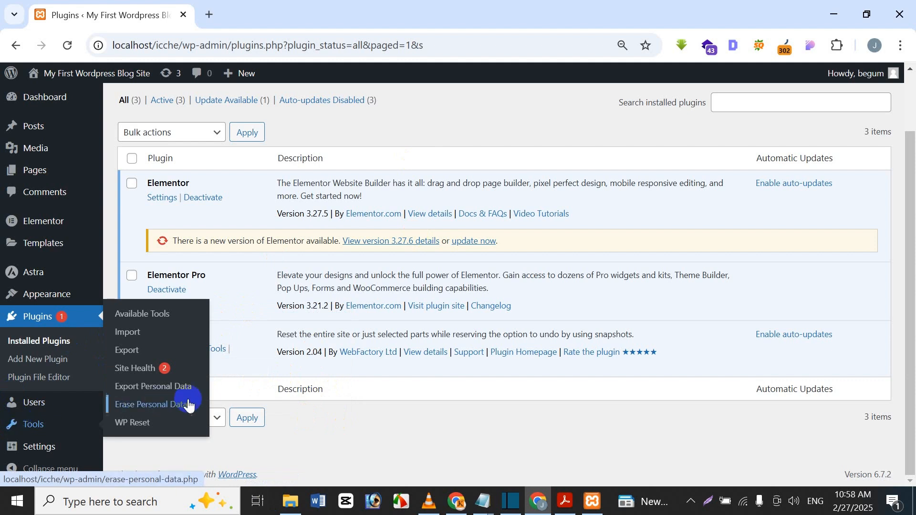
Open Tools > WP Reset and scroll through the Reset tab's deletion table
{"action": "left_click", "coordinate": [140, 421]}
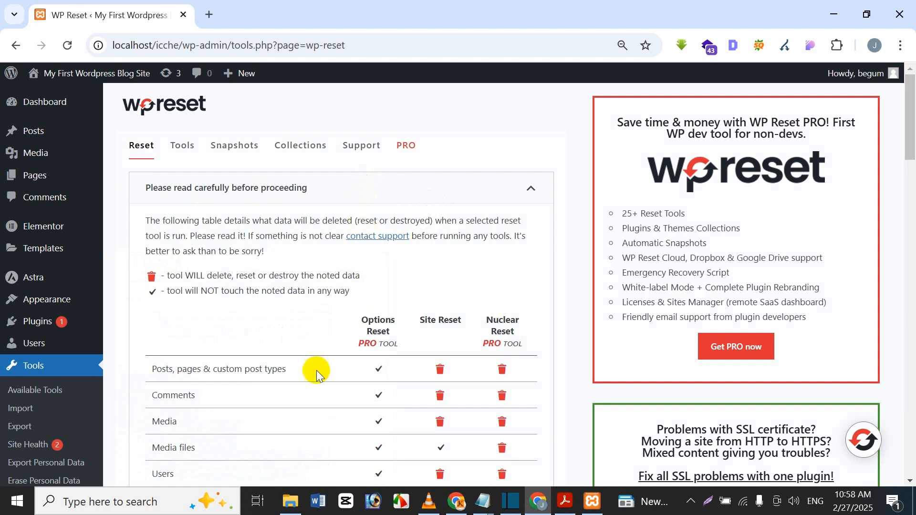
{"action": "mouse_move", "coordinate": [909, 107]}
{"action": "left_mouse_down"}
{"action": "mouse_move", "coordinate": [902, 169]}
{"action": "mouse_move", "coordinate": [908, 105]}
{"action": "left_mouse_up"}
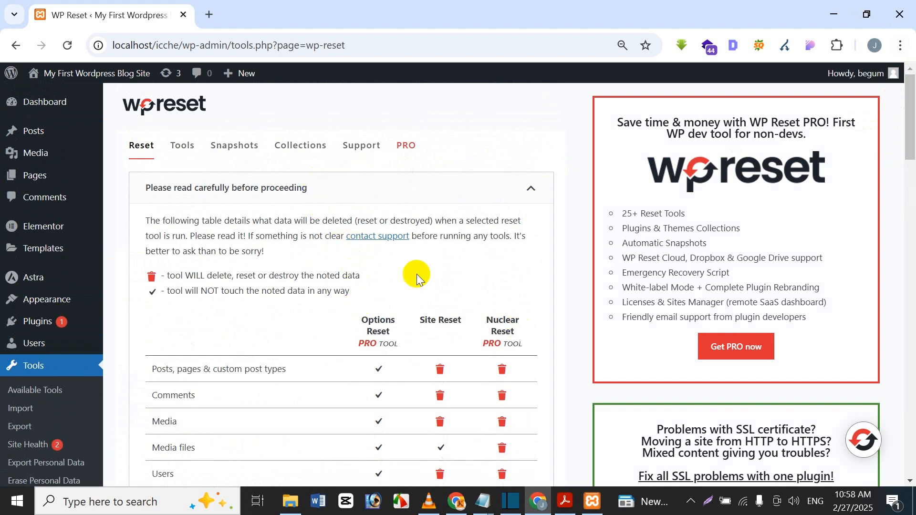
{"action": "mouse_move", "coordinate": [565, 499]}
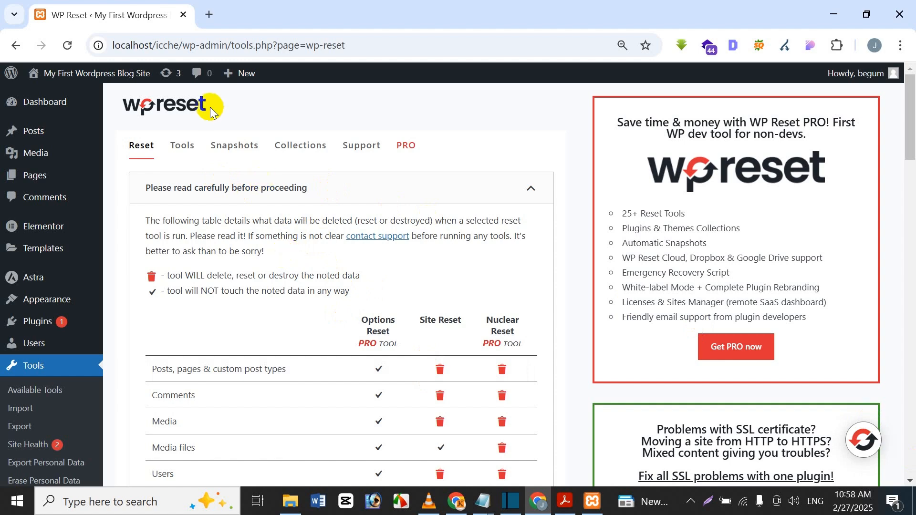
Read through the Snapshots tab, then go back to the Reset tab
{"action": "left_click", "coordinate": [231, 152]}
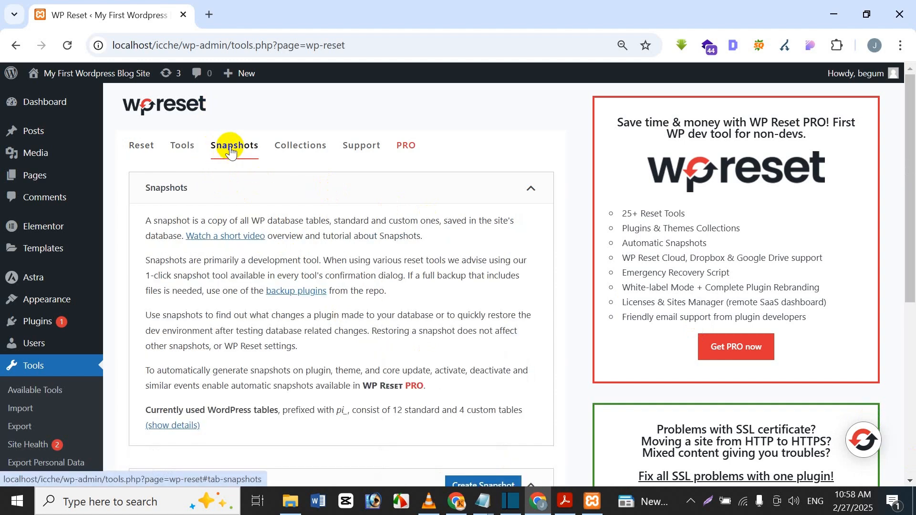
{"action": "left_click_drag", "start_coordinate": [913, 174], "coordinate": [911, 294]}
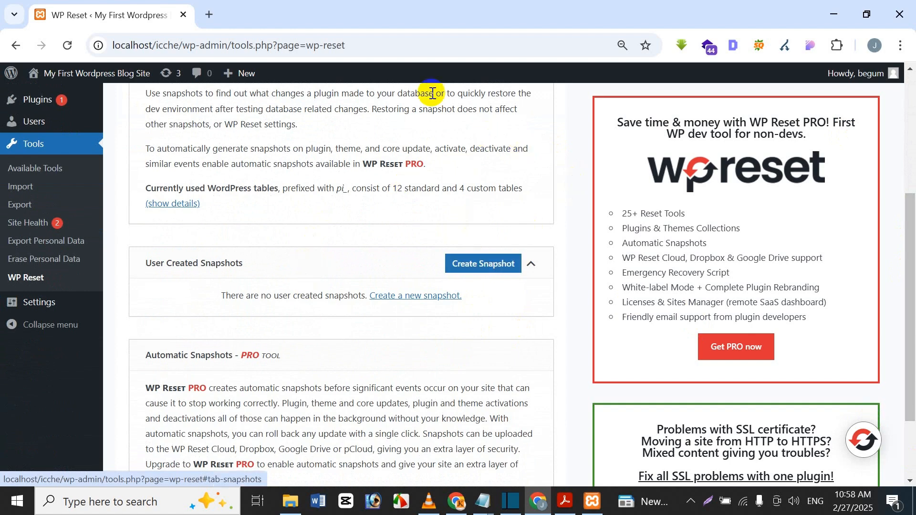
{"action": "scroll", "coordinate": [322, 164], "scroll_direction": "up", "scroll_amount": 5}
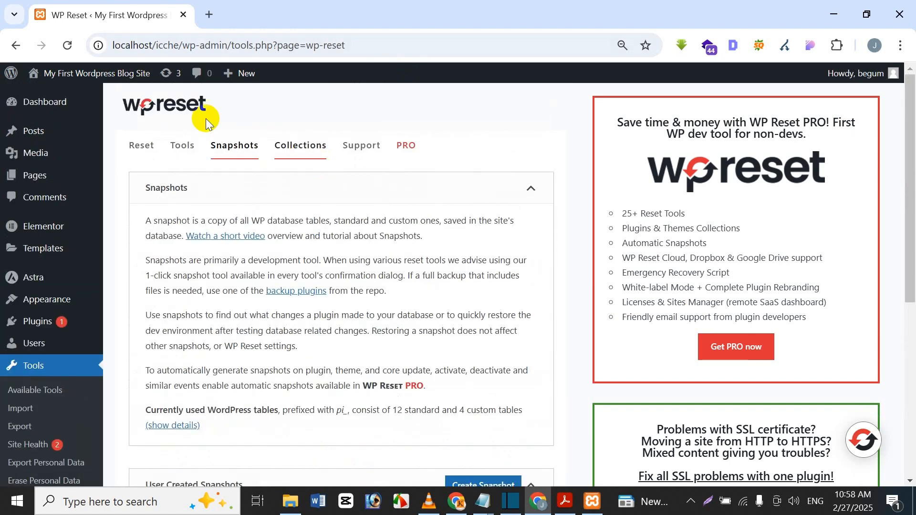
{"action": "left_click", "coordinate": [140, 145]}
Enter 'reset' in the Site Reset field, untick Reactivate WP Reset plugin, and click Reset Site
{"action": "left_click_drag", "start_coordinate": [912, 113], "coordinate": [912, 377]}
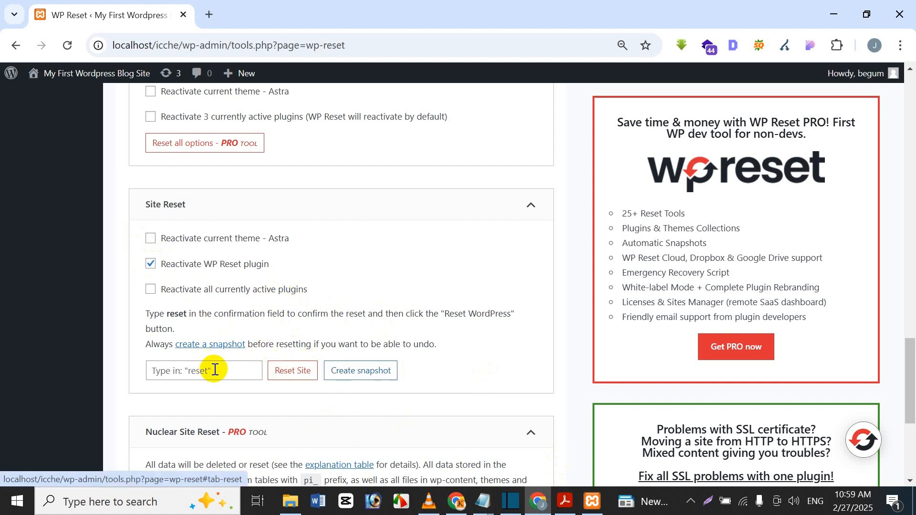
{"action": "left_click", "coordinate": [156, 369]}
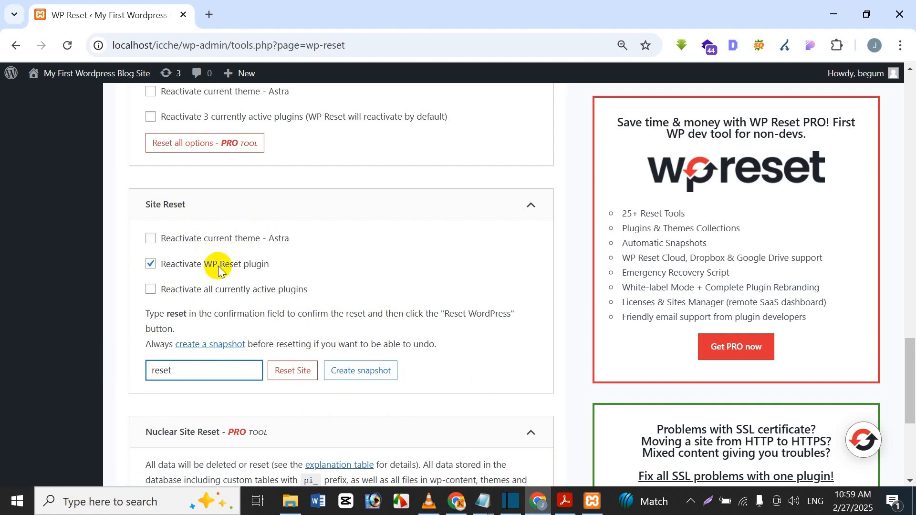
{"action": "left_click", "coordinate": [151, 265]}
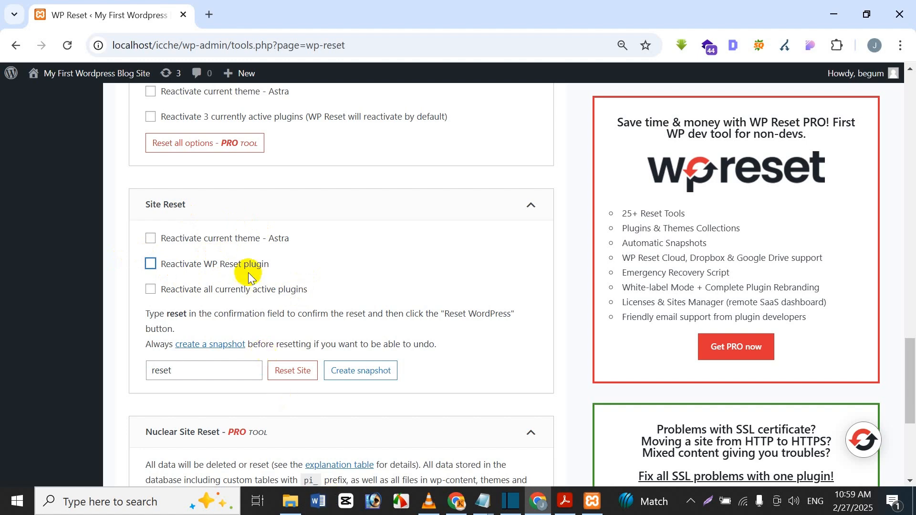
{"action": "left_click", "coordinate": [218, 373]}
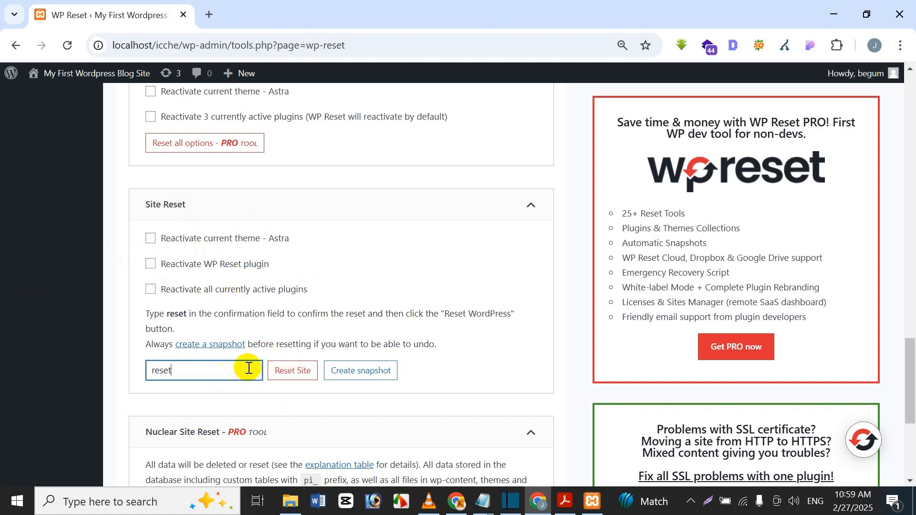
{"action": "left_click", "coordinate": [275, 377]}
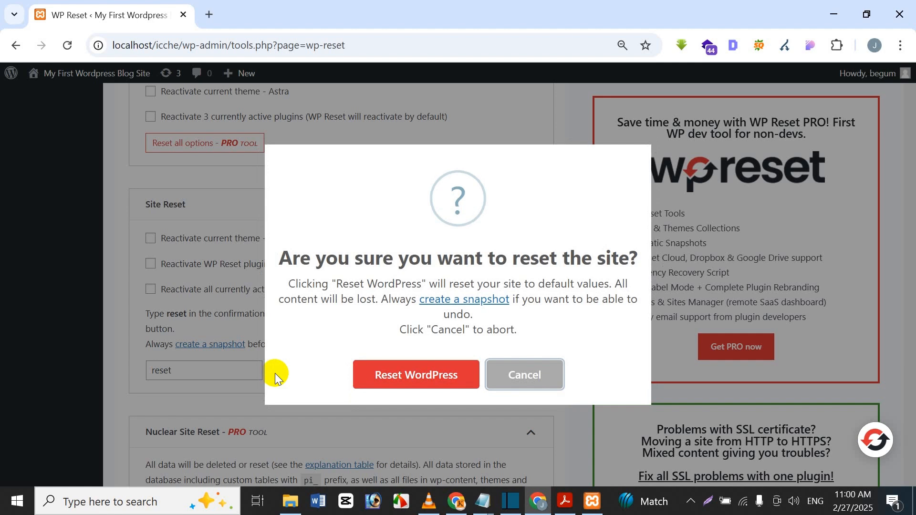
Confirm Reset WordPress in the dialog and let the fresh Dashboard load
{"action": "left_click", "coordinate": [440, 385]}
{"action": "left_click", "coordinate": [451, 388]}
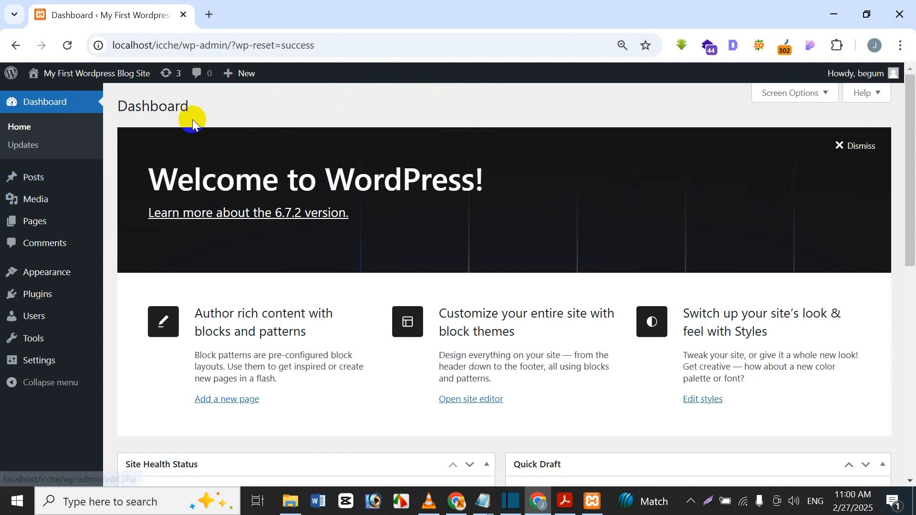
Open Visit Site in a new tab and scroll the reset blog's default content
{"action": "mouse_move", "coordinate": [70, 74]}
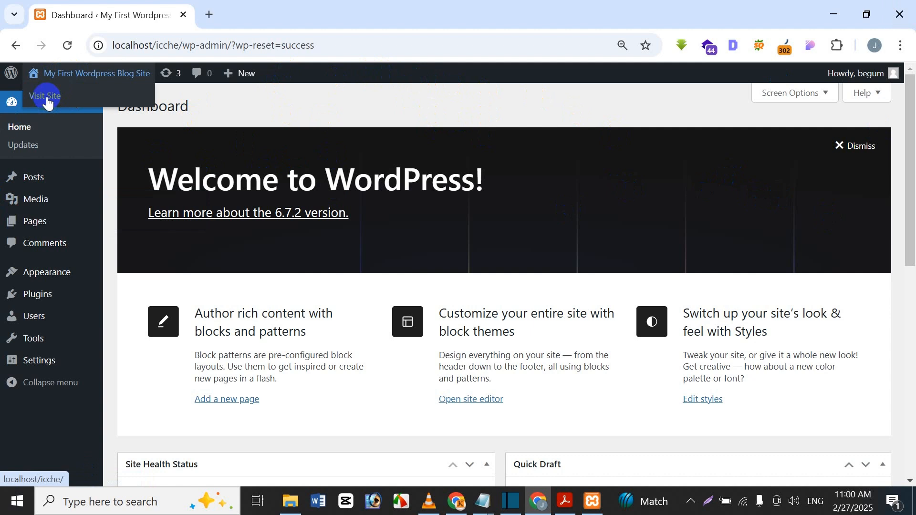
{"action": "right_click", "coordinate": [47, 96]}
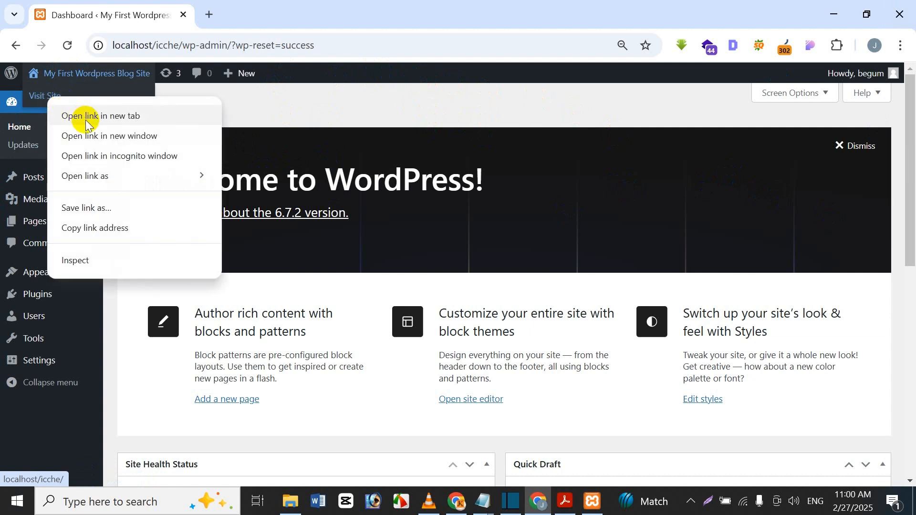
{"action": "left_click", "coordinate": [86, 116]}
{"action": "left_click", "coordinate": [292, 10]}
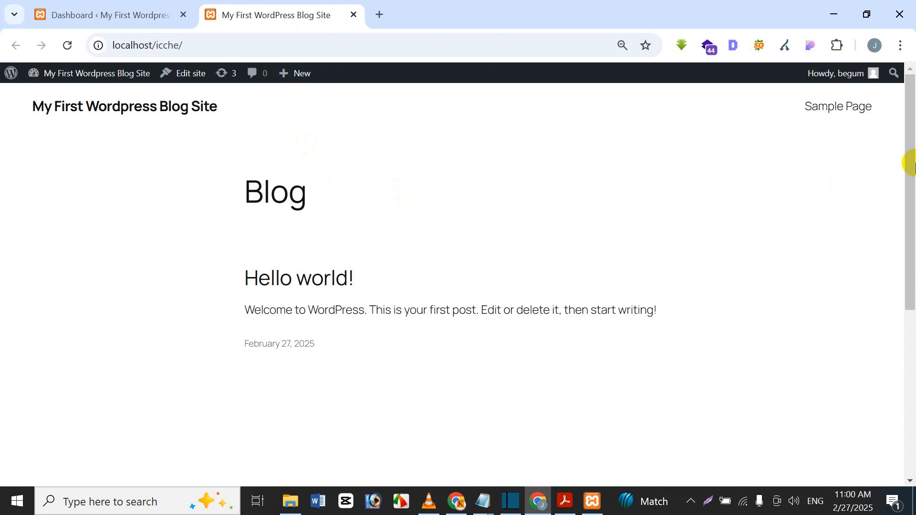
{"action": "left_click_drag", "start_coordinate": [910, 163], "coordinate": [895, 134]}
{"action": "left_click_drag", "start_coordinate": [910, 117], "coordinate": [908, 78]}
{"action": "mouse_move", "coordinate": [832, 76]}
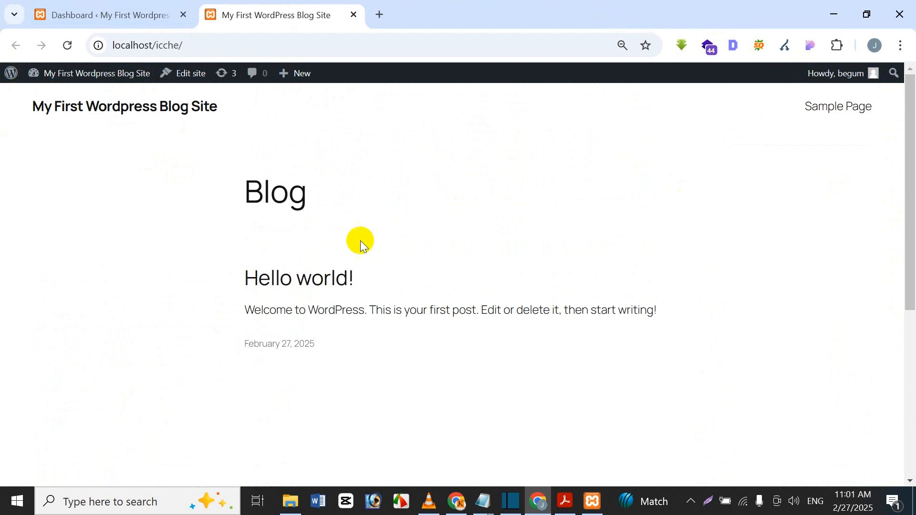
Switch back to the admin Dashboard tab
{"action": "left_click", "coordinate": [126, 11]}
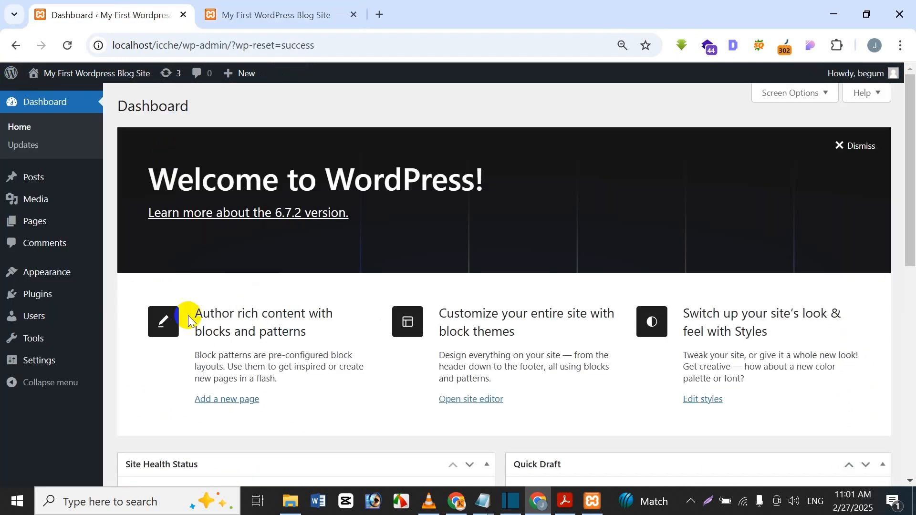
{"action": "left_click", "coordinate": [213, 12]}
{"action": "left_click", "coordinate": [123, 10]}
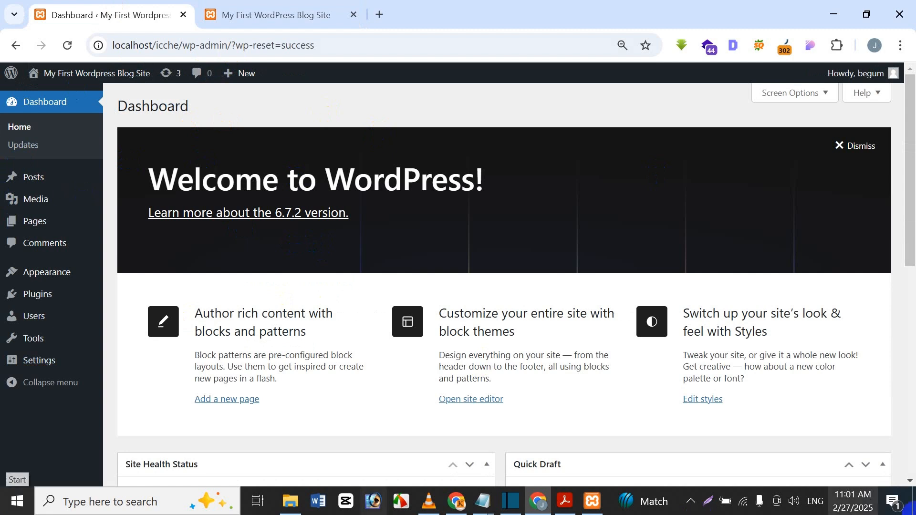
Trash the Hello world! post, then delete it permanently from the Posts Trash
{"action": "left_click", "coordinate": [33, 178]}
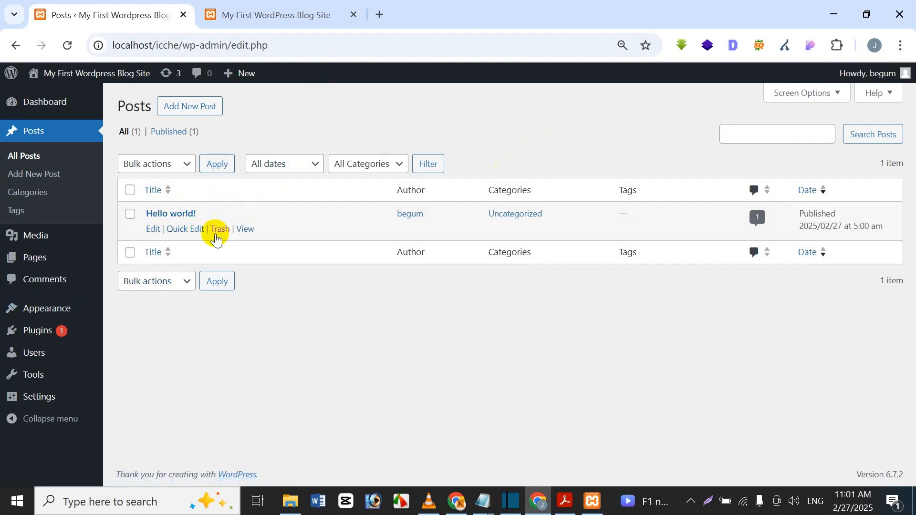
{"action": "left_click", "coordinate": [228, 229]}
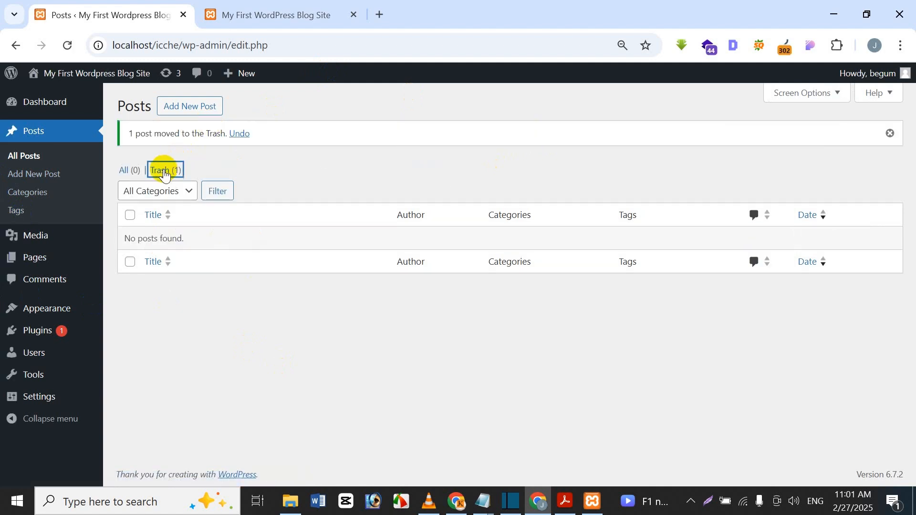
{"action": "left_click", "coordinate": [164, 172]}
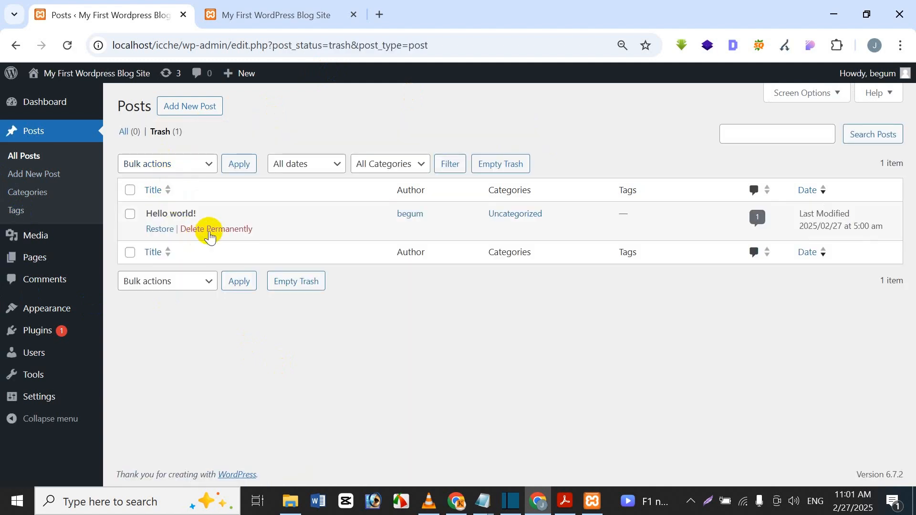
{"action": "left_click", "coordinate": [210, 229]}
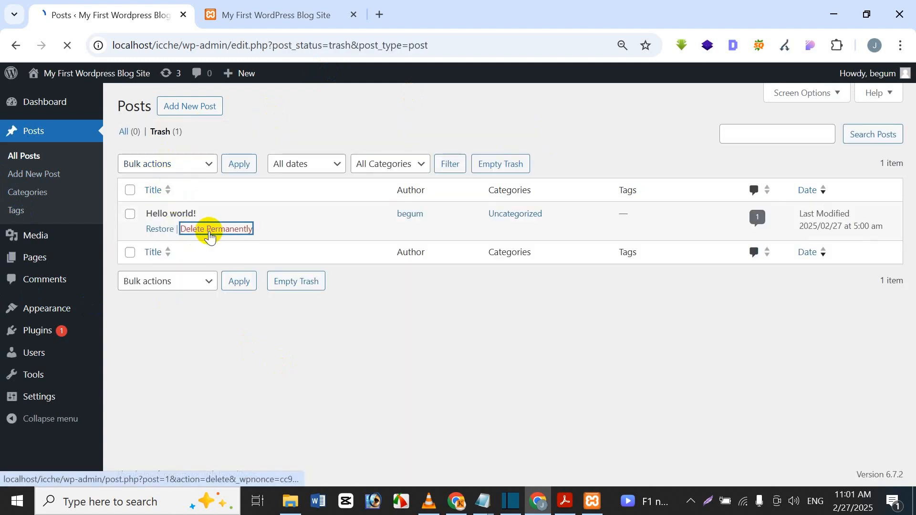
{"action": "left_click", "coordinate": [41, 257]}
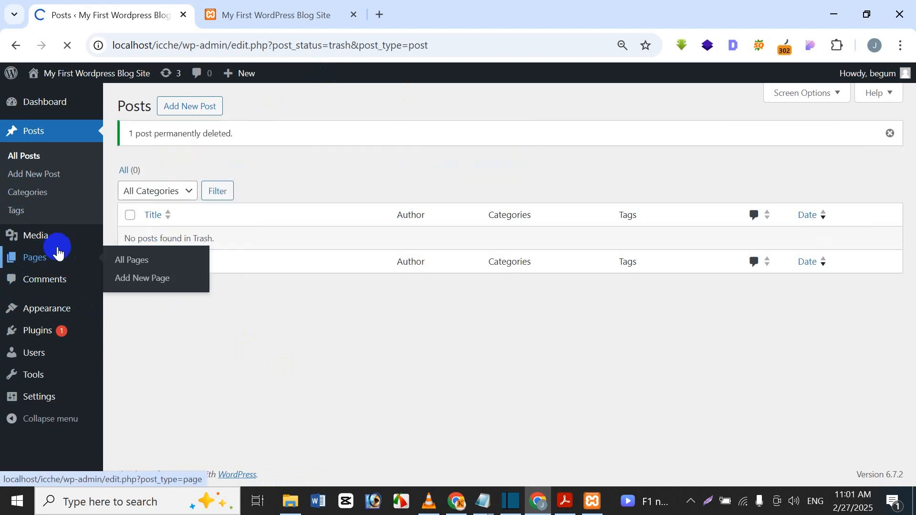
Trash the Privacy Policy and Sample Page pages, then delete both permanently from Trash
{"action": "left_click", "coordinate": [222, 229]}
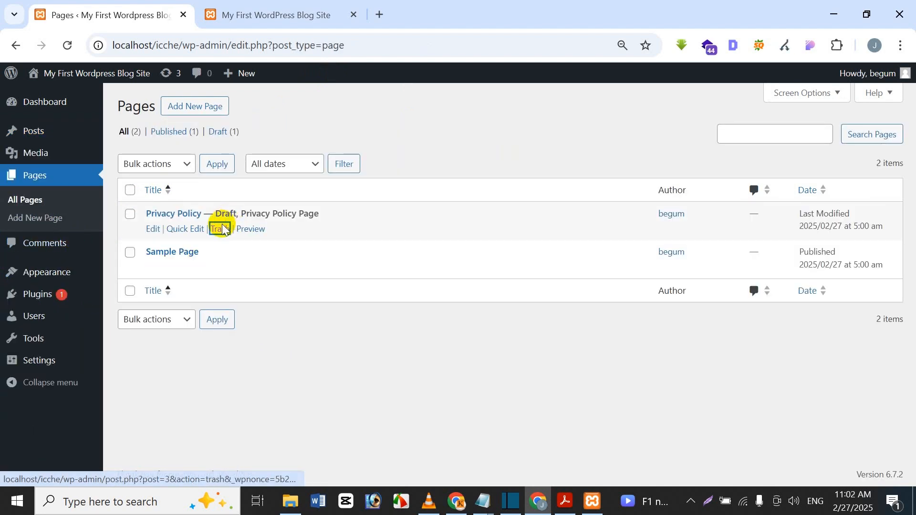
{"action": "left_click", "coordinate": [220, 267]}
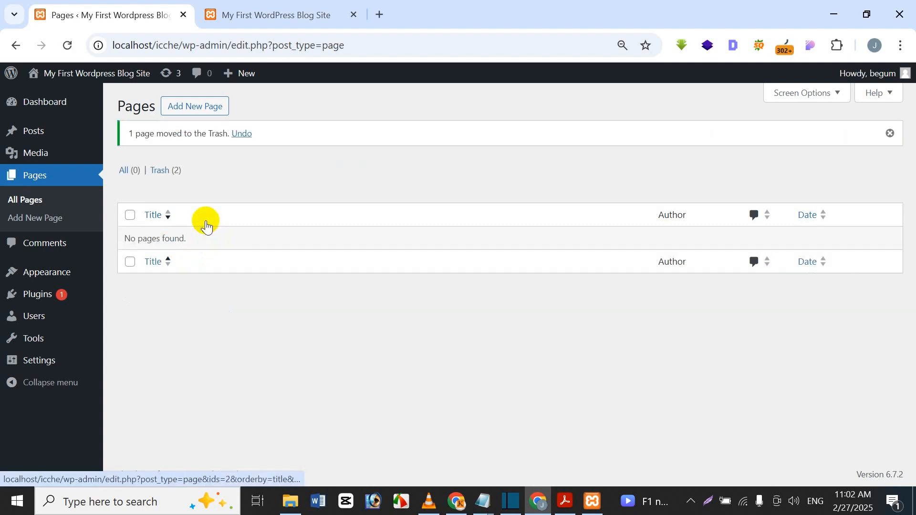
{"action": "left_click", "coordinate": [177, 171]}
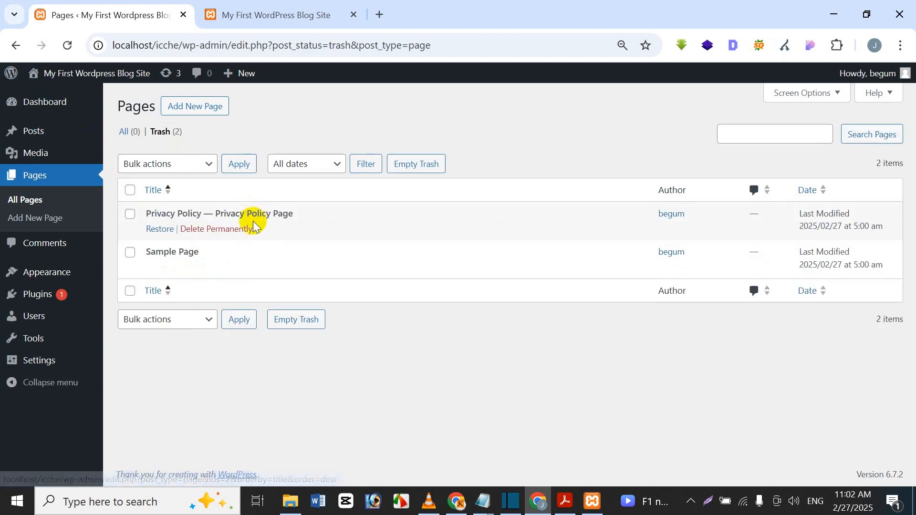
{"action": "left_click", "coordinate": [240, 229]}
{"action": "left_click", "coordinate": [227, 270]}
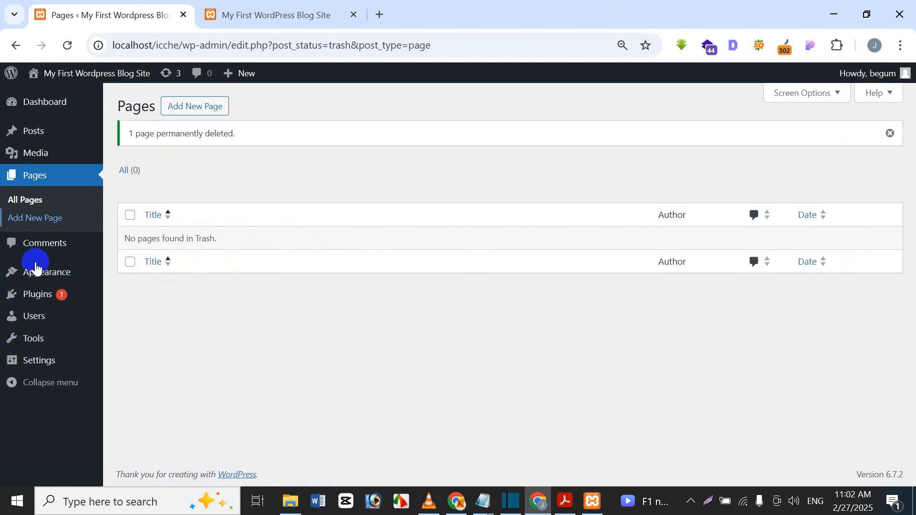
{"action": "mouse_move", "coordinate": [16, 292]}
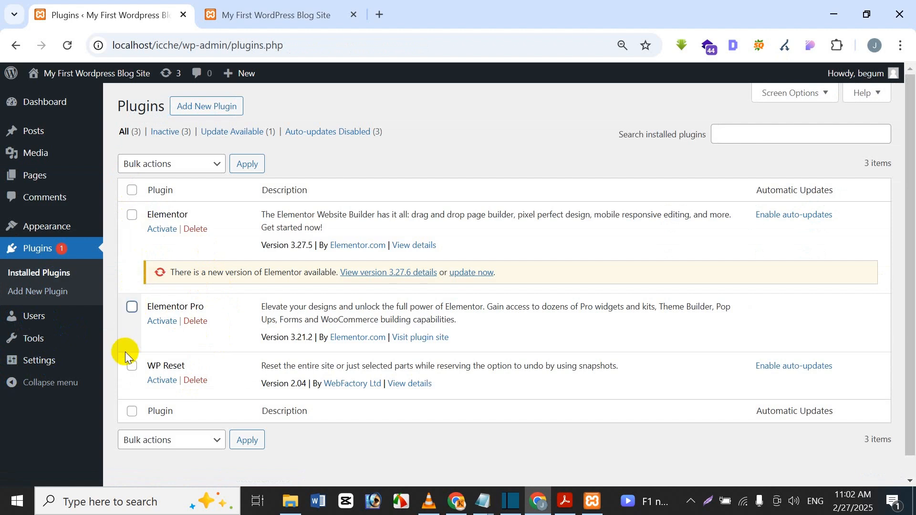
Select Elementor, Elementor Pro and WP Reset, and bulk-delete all three plugins
{"action": "left_click", "coordinate": [132, 190]}
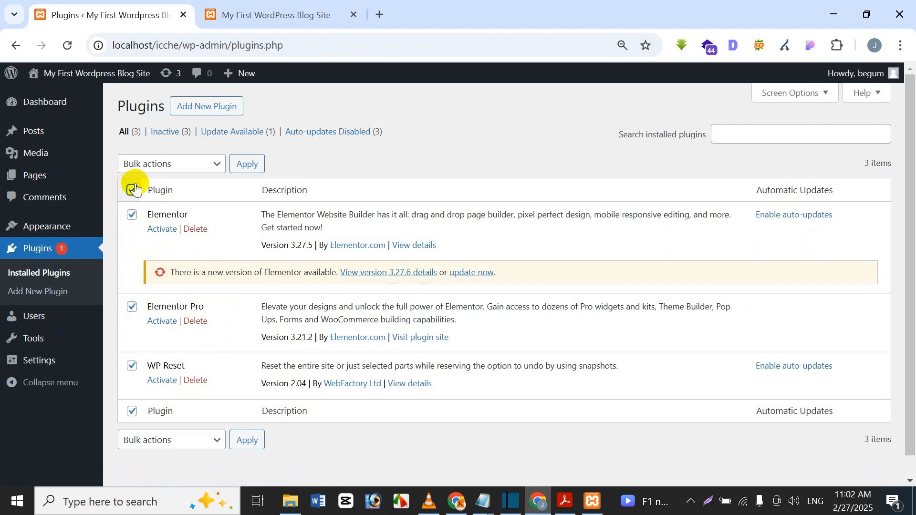
{"action": "left_click", "coordinate": [154, 167]}
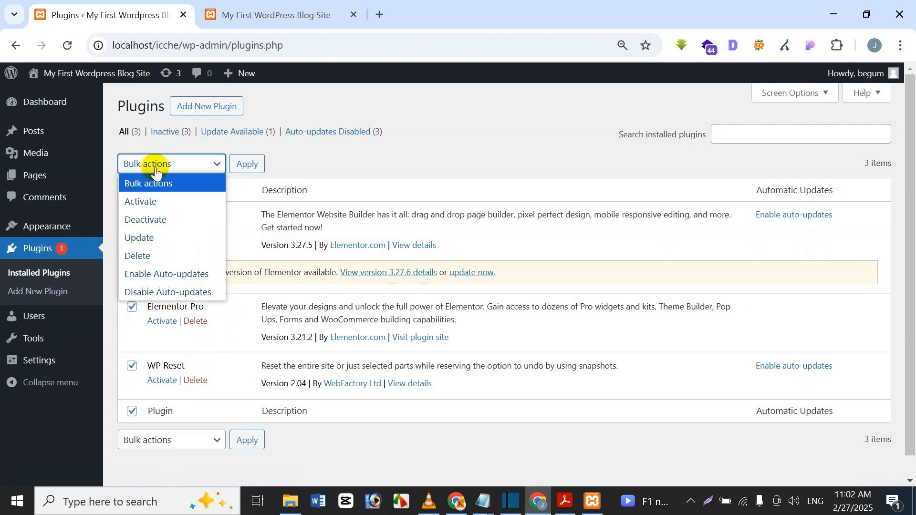
{"action": "left_click", "coordinate": [148, 221]}
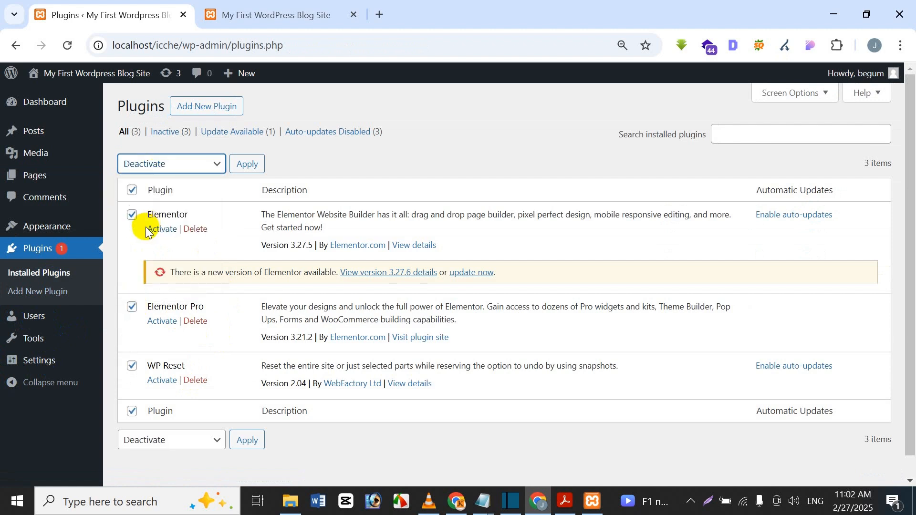
{"action": "left_click", "coordinate": [169, 172]}
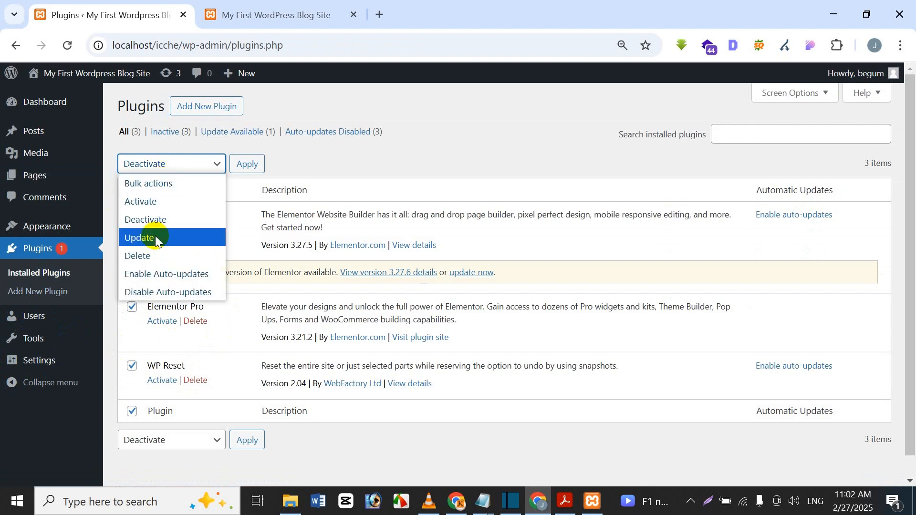
{"action": "left_click", "coordinate": [153, 251]}
{"action": "left_click", "coordinate": [253, 166]}
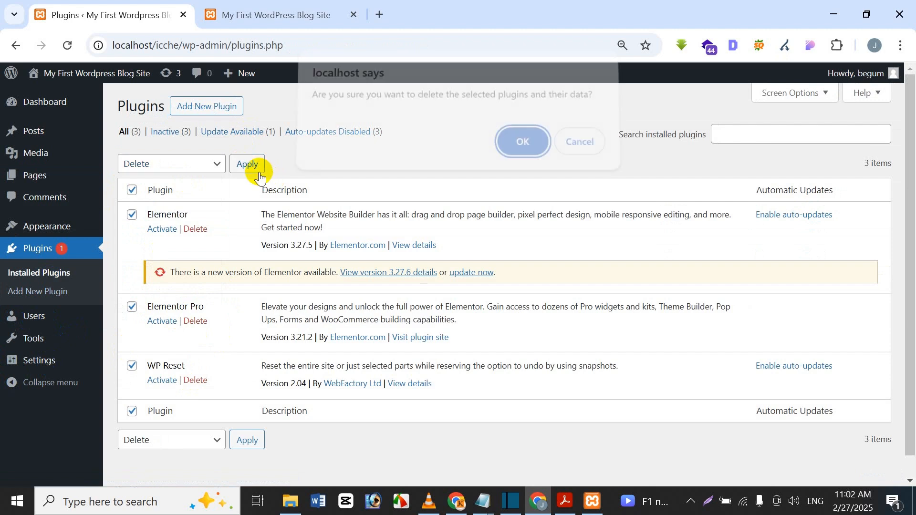
{"action": "left_click", "coordinate": [506, 157]}
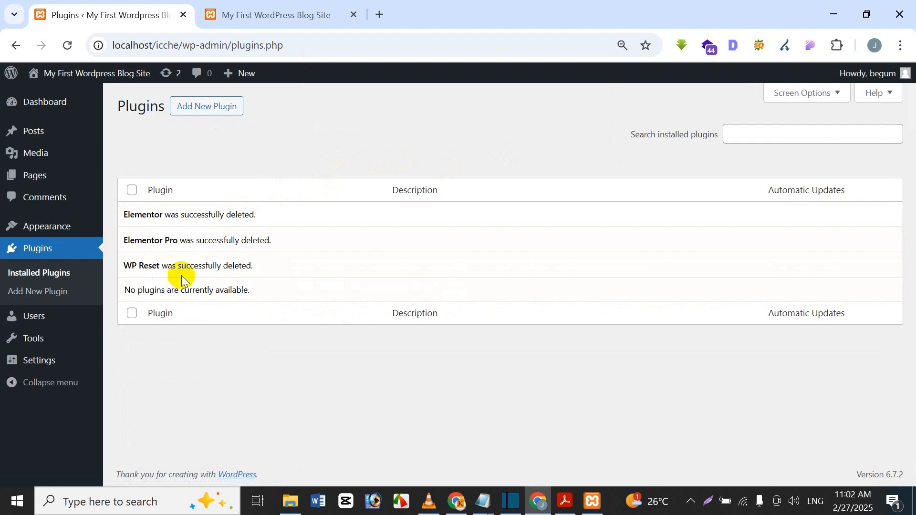
Reload the blog front page, which now reports nothing found, and return to the admin Dashboard
{"action": "left_click", "coordinate": [46, 106]}
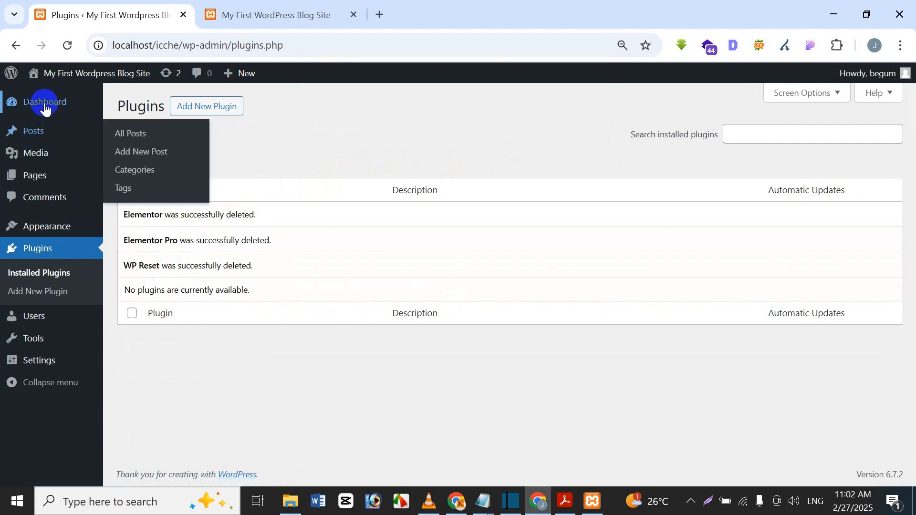
{"action": "left_click", "coordinate": [225, 14]}
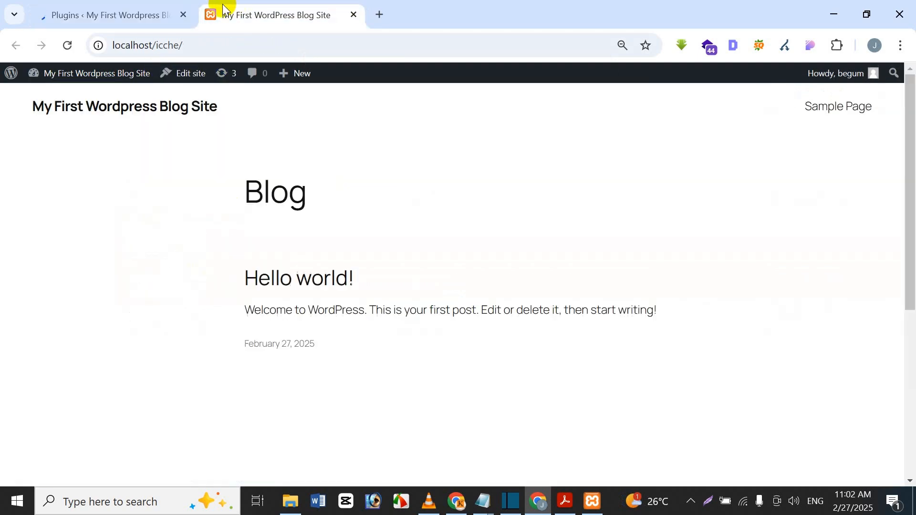
{"action": "left_click", "coordinate": [72, 44]}
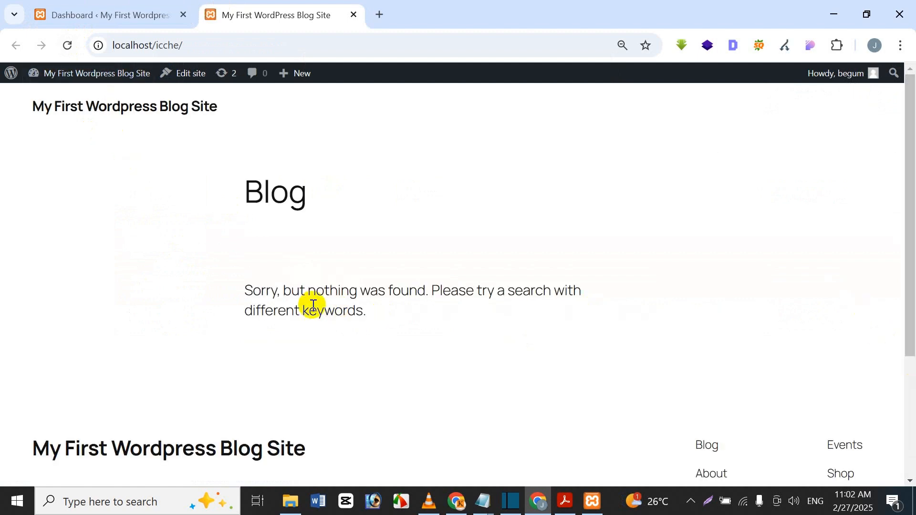
{"action": "left_click_drag", "start_coordinate": [905, 235], "coordinate": [861, 161]}
{"action": "left_click", "coordinate": [149, 14]}
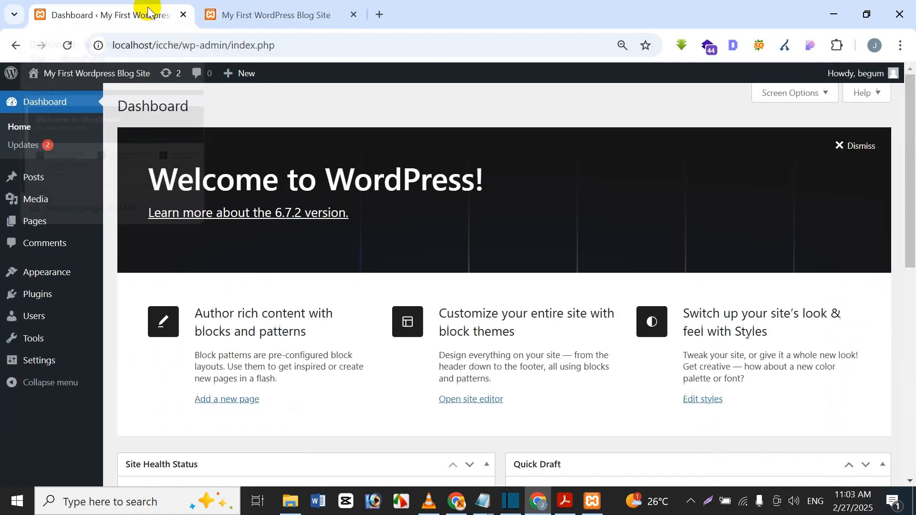
{"action": "left_click", "coordinate": [265, 10]}
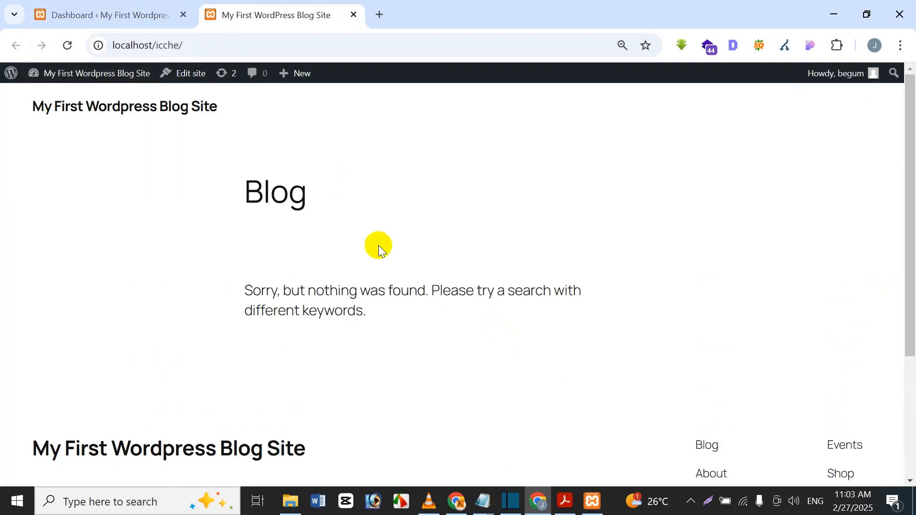
{"action": "left_click", "coordinate": [35, 6]}
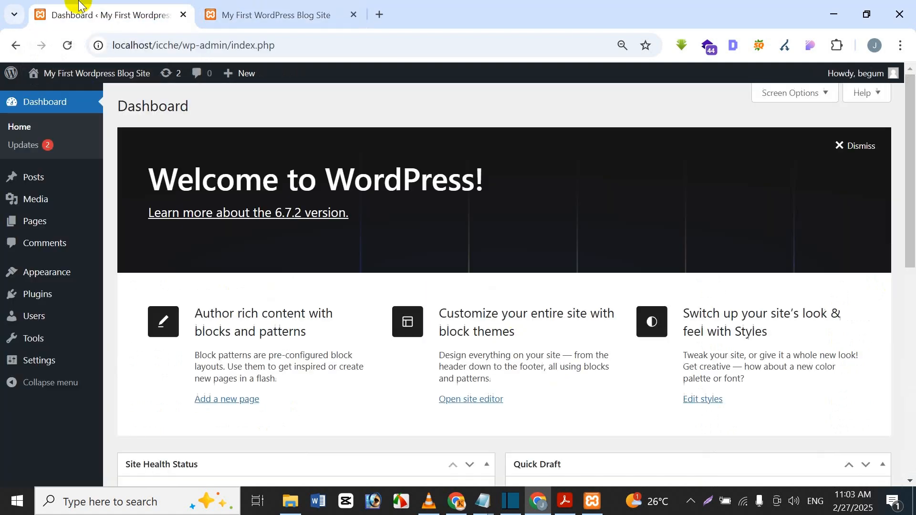
{"action": "left_click", "coordinate": [268, 9]}
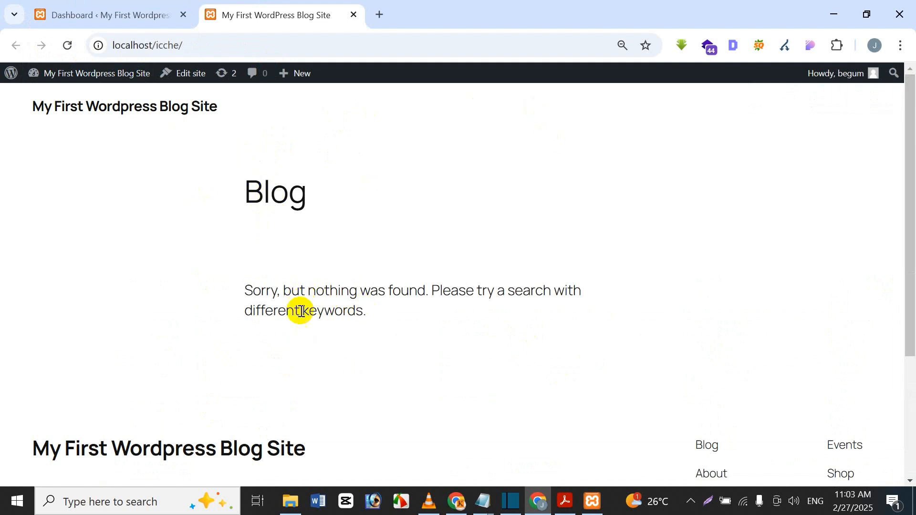
{"action": "left_click", "coordinate": [162, 10]}
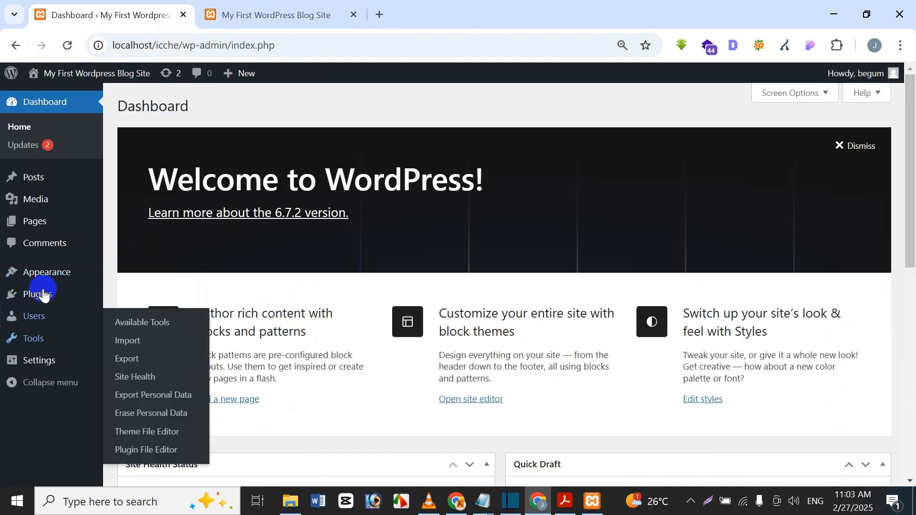
{"action": "mouse_move", "coordinate": [42, 276]}
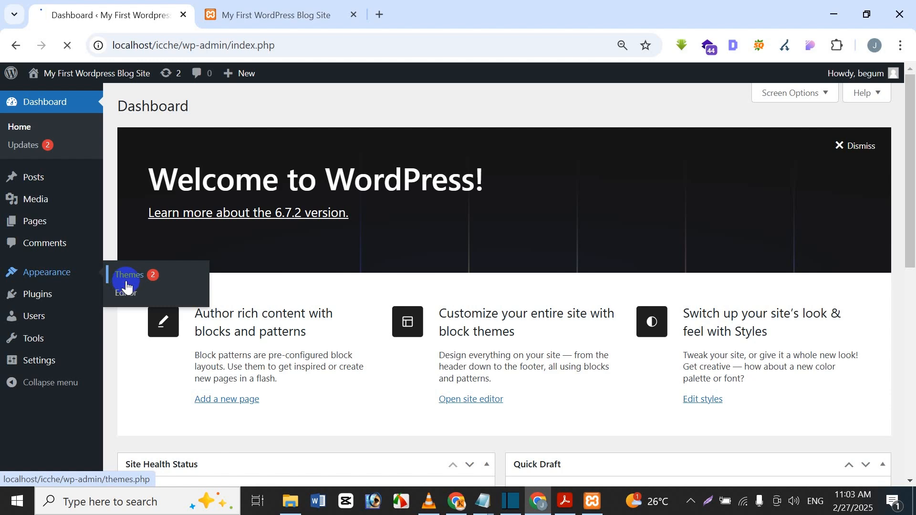
Browse the installed themes, with Twenty Twenty-Five active, then go to Add New Theme
{"action": "left_click", "coordinate": [144, 275]}
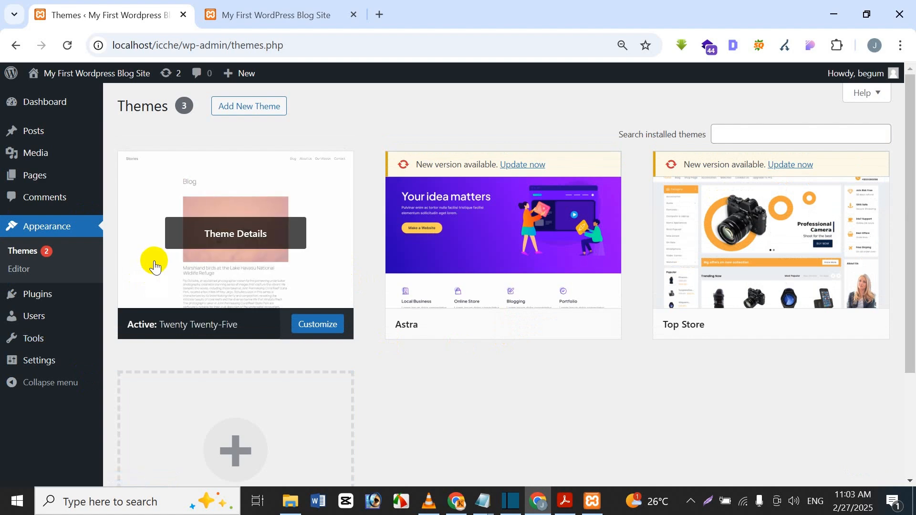
{"action": "scroll", "coordinate": [414, 259], "scroll_direction": "down", "scroll_amount": 3}
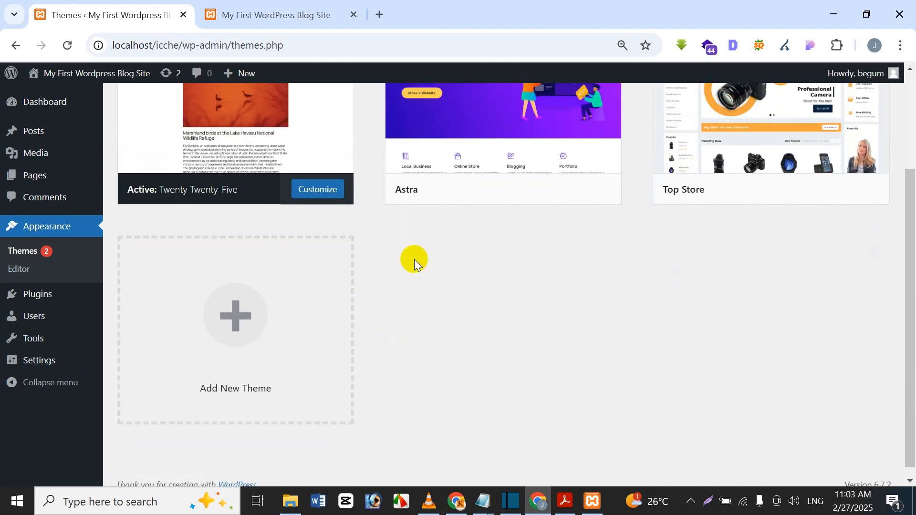
{"action": "scroll", "coordinate": [414, 259], "scroll_direction": "up", "scroll_amount": 3}
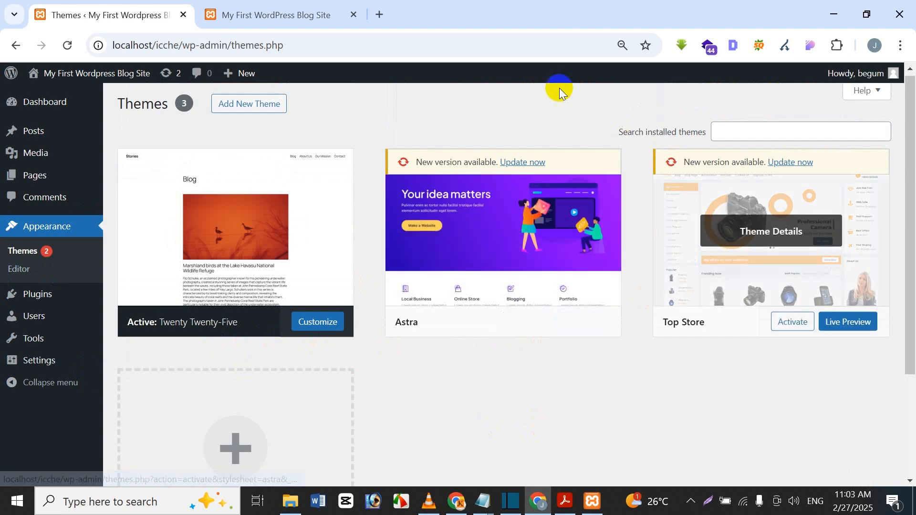
{"action": "left_click", "coordinate": [246, 105]}
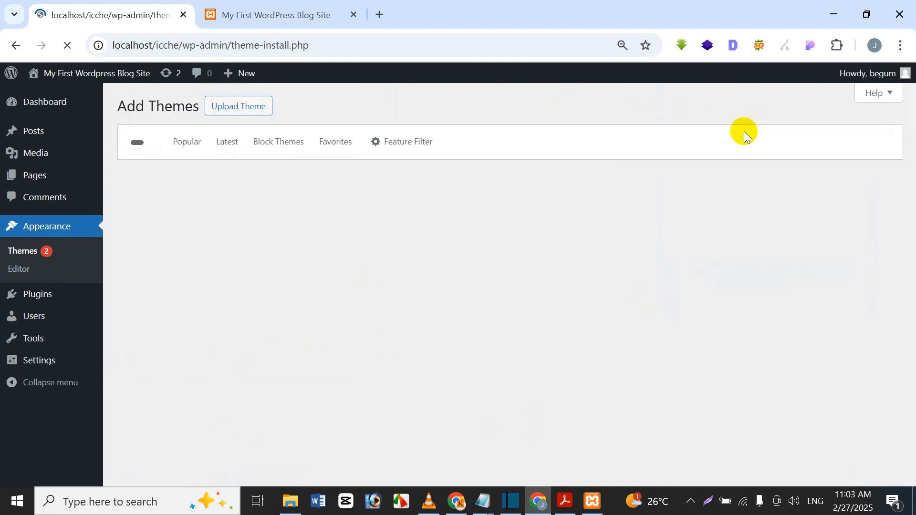
Try a 'tewen' theme search, browse the results, then return to the Search Themes box
{"action": "left_click", "coordinate": [749, 137]}
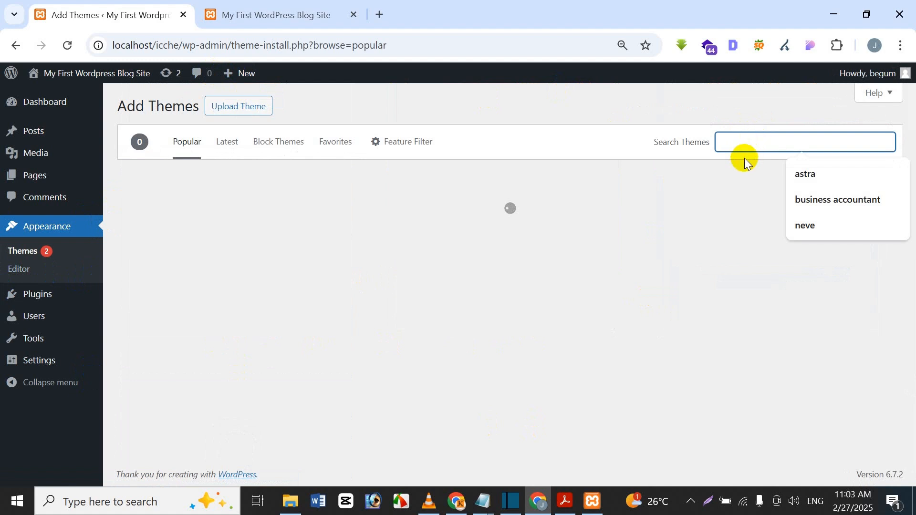
{"action": "type", "text": "te"}
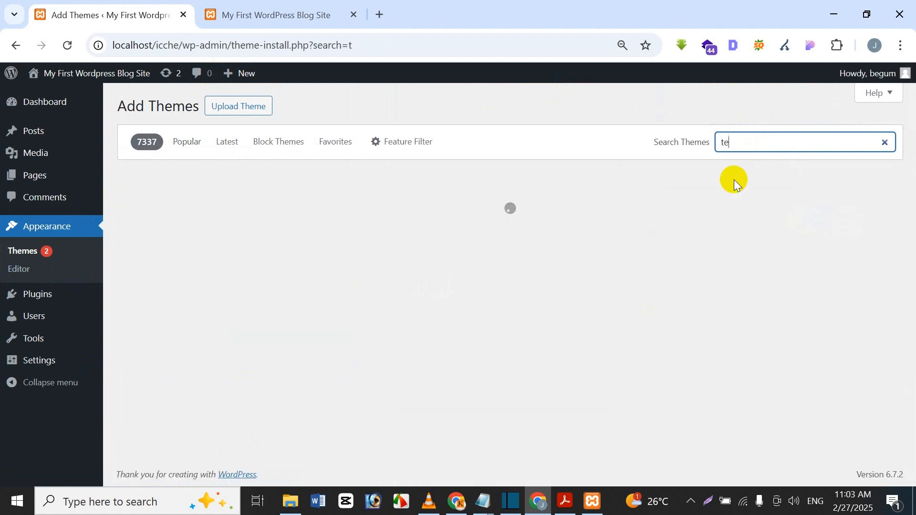
{"action": "type", "text": "we"}
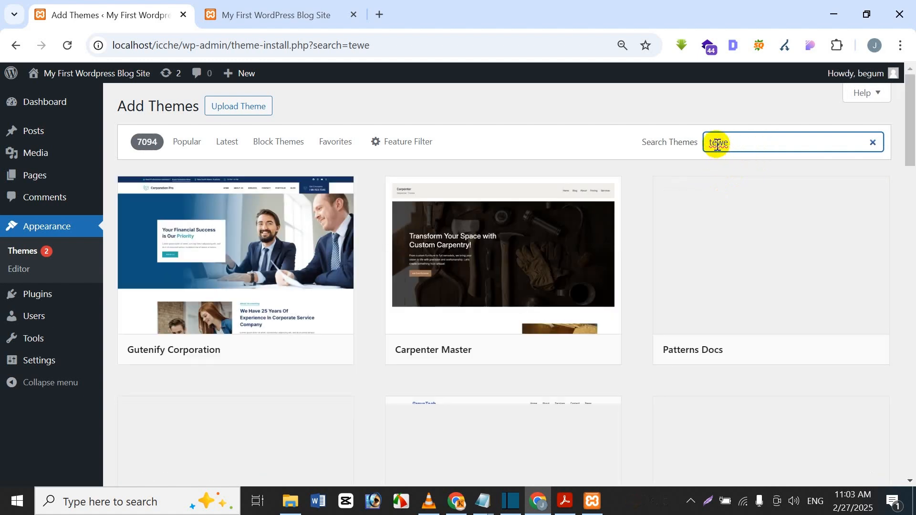
{"action": "type", "text": "n"}
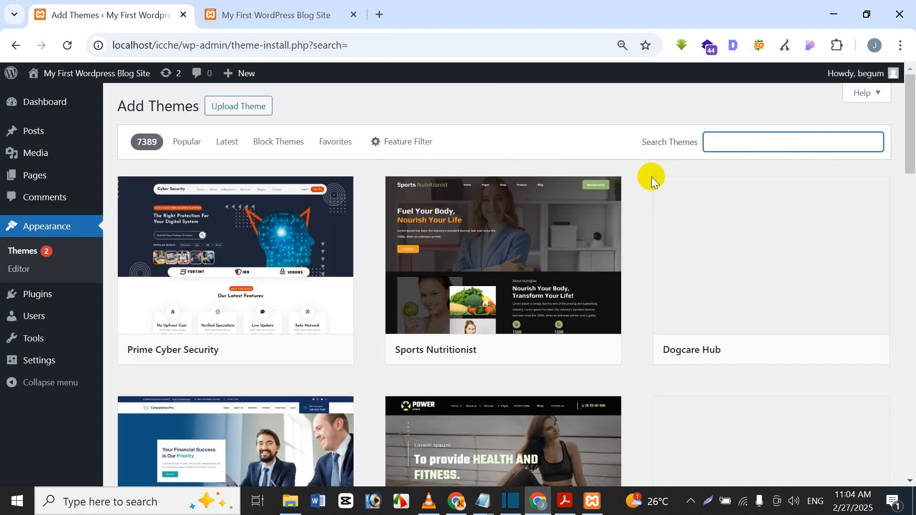
{"action": "scroll", "coordinate": [608, 217], "scroll_direction": "down", "scroll_amount": 4}
{"action": "scroll", "coordinate": [610, 232], "scroll_direction": "down", "scroll_amount": 20}
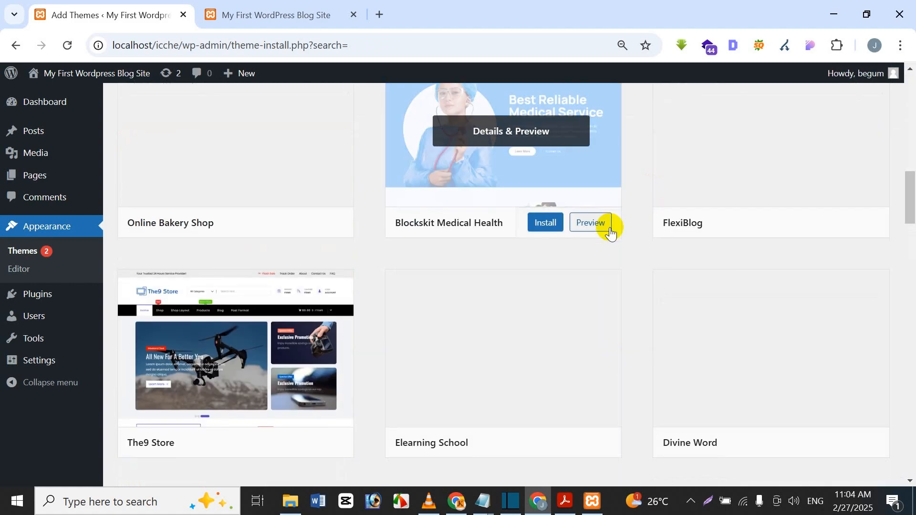
{"action": "scroll", "coordinate": [614, 225], "scroll_direction": "down", "scroll_amount": 9}
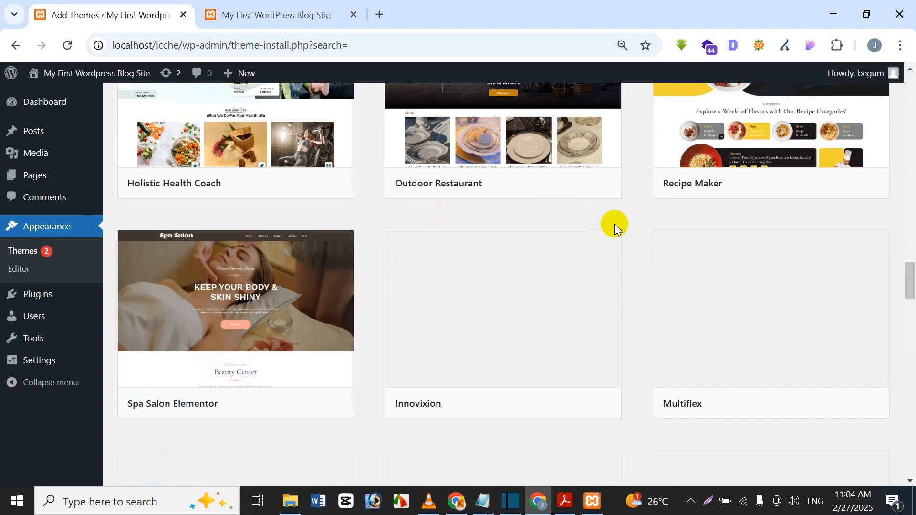
{"action": "left_click_drag", "start_coordinate": [911, 282], "coordinate": [913, 72]}
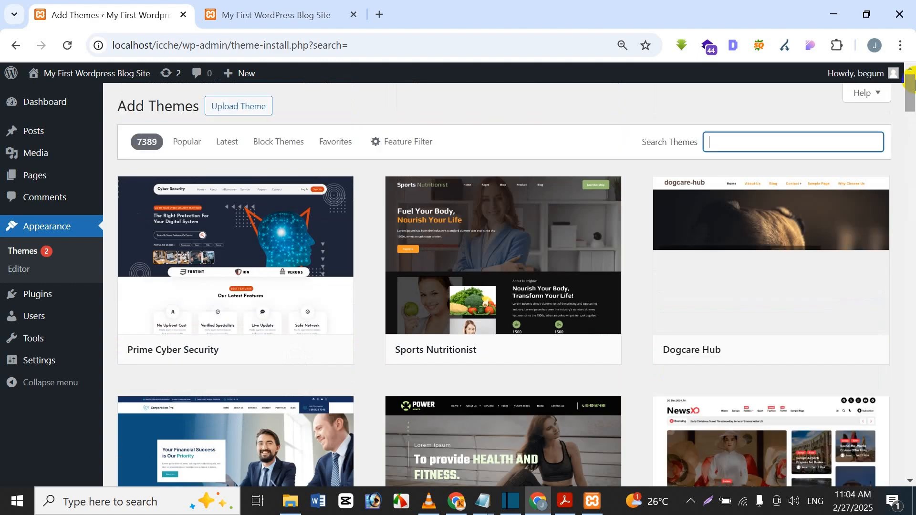
{"action": "left_click", "coordinate": [752, 138]}
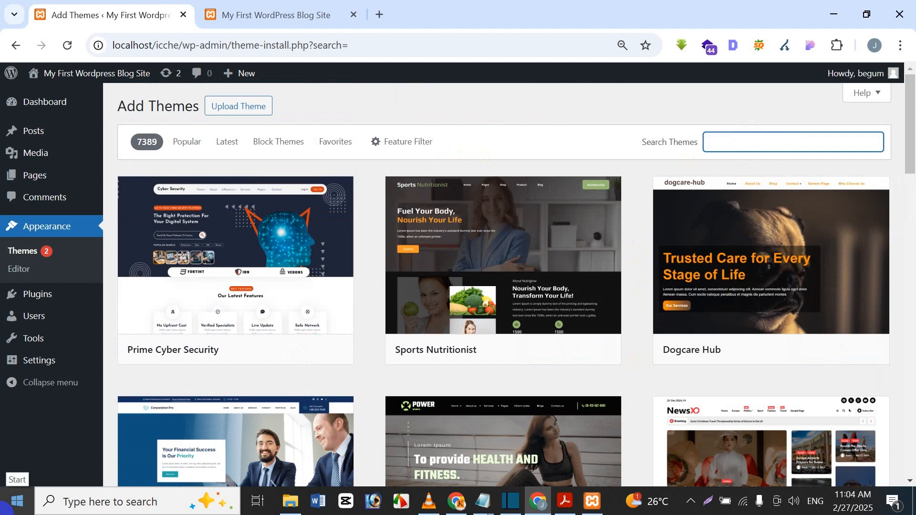
Search themes for 'twenty twenty four' and install the Twenty Twenty-Four theme
{"action": "type", "text": "twenty t"}
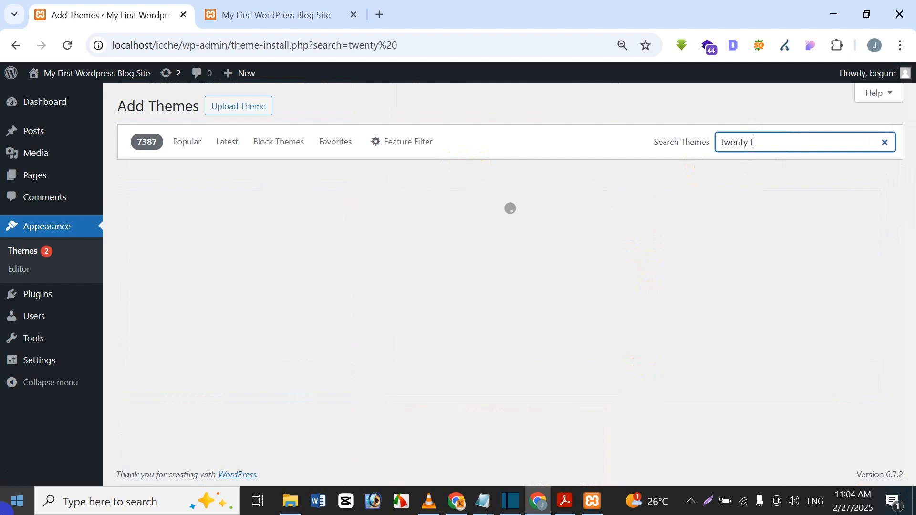
{"action": "type", "text": "wen"}
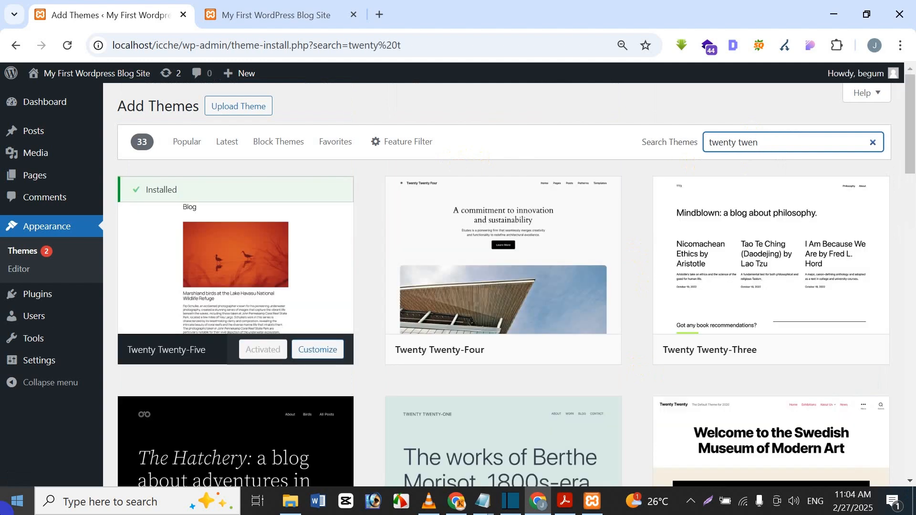
{"action": "type", "text": "ty four"}
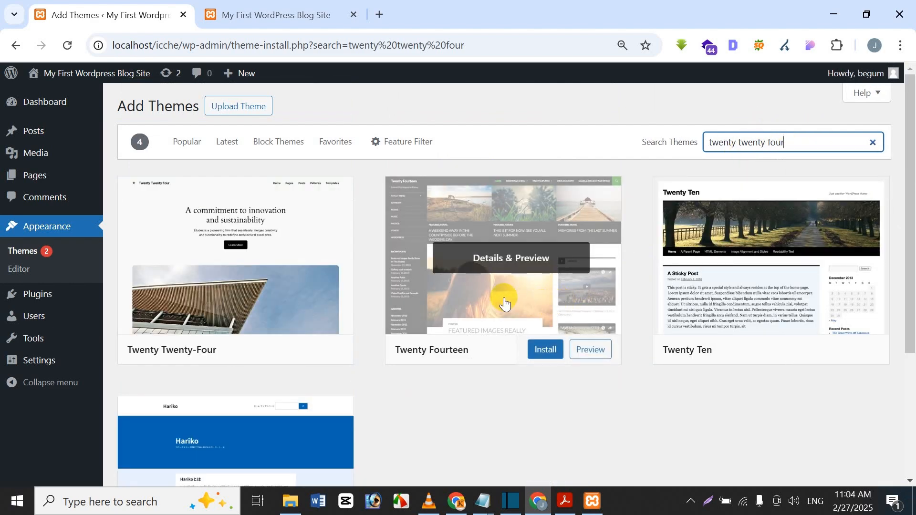
{"action": "mouse_move", "coordinate": [235, 331]}
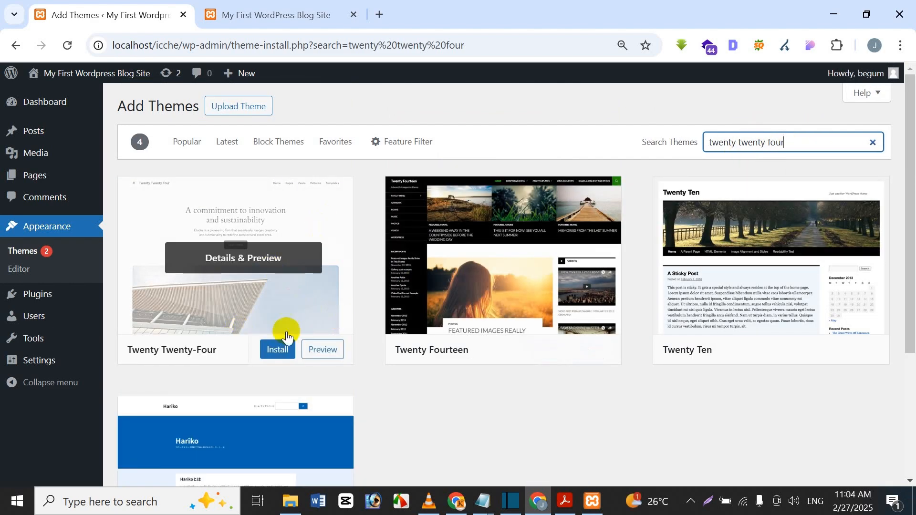
{"action": "left_click", "coordinate": [279, 350]}
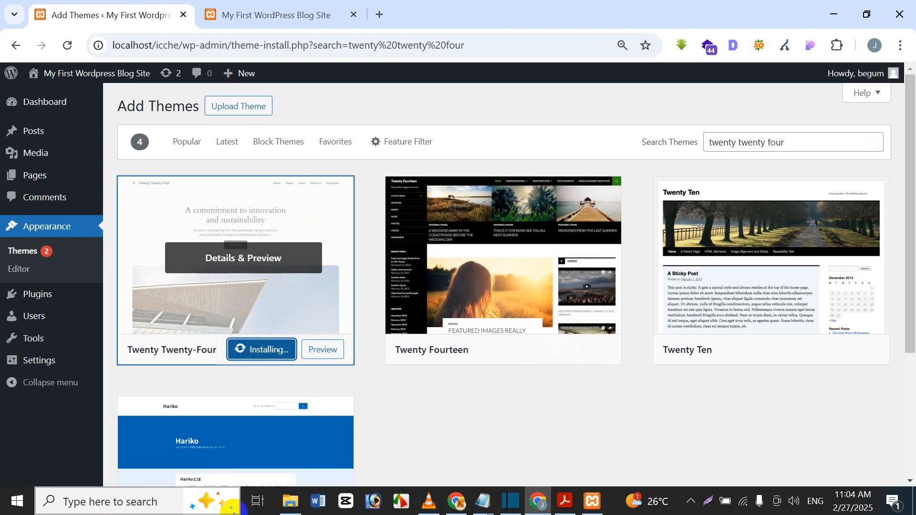
{"action": "left_click", "coordinate": [268, 7]}
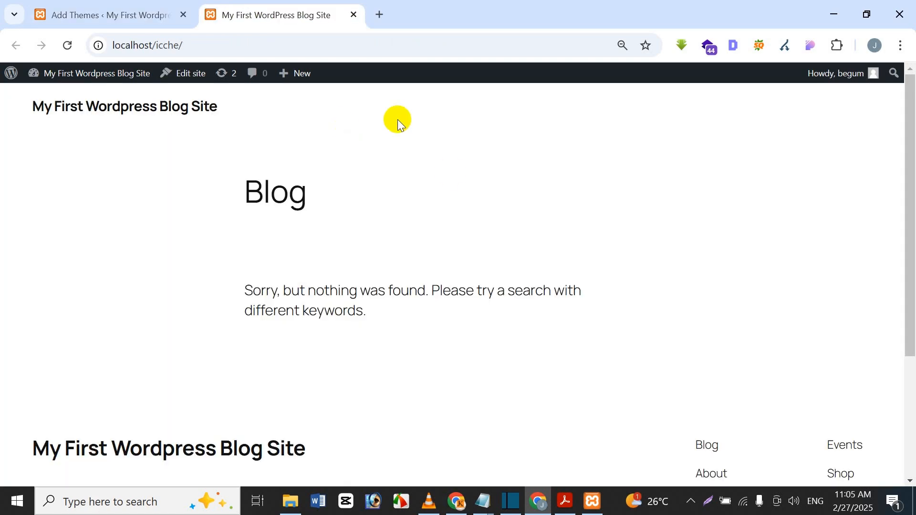
{"action": "left_click", "coordinate": [60, 9]}
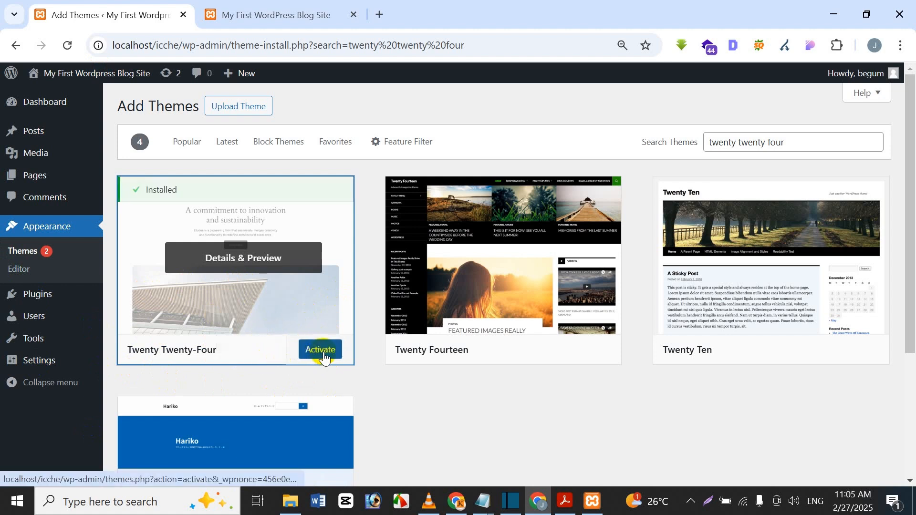
Activate the Twenty Twenty-Four theme
{"action": "left_click", "coordinate": [326, 352]}
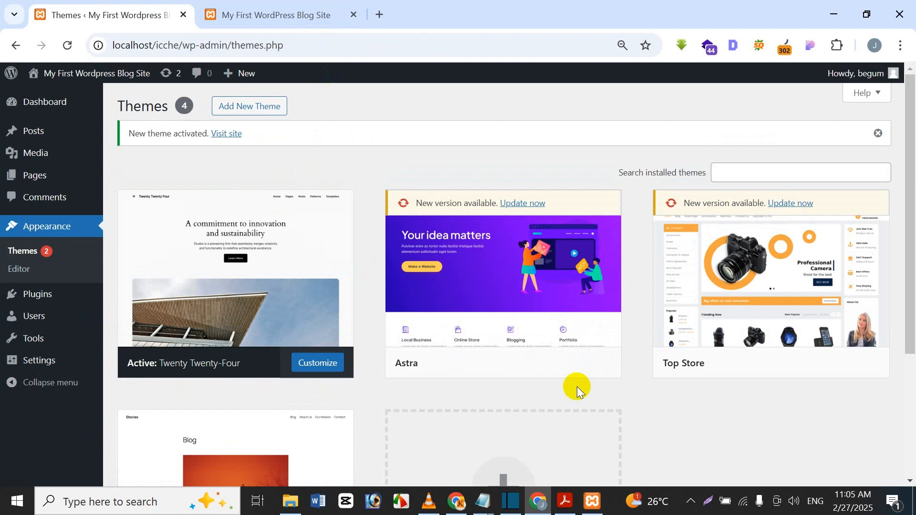
Reload the front page and scroll through the Twenty Twenty-Four design, then return to Themes
{"action": "left_click", "coordinate": [241, 14]}
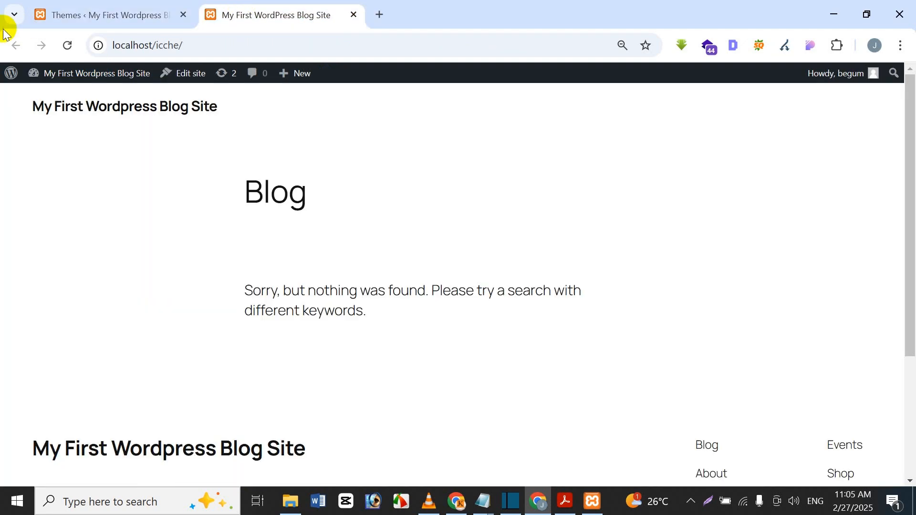
{"action": "left_click", "coordinate": [67, 45]}
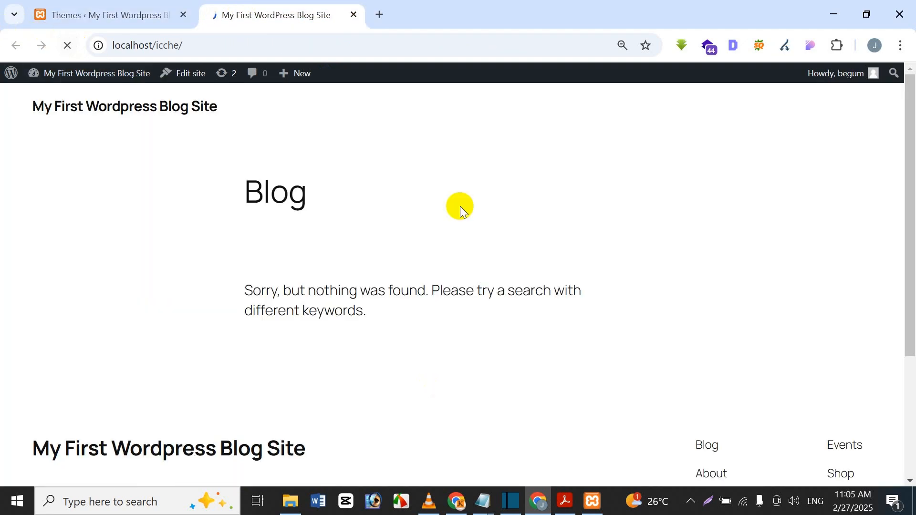
{"action": "scroll", "coordinate": [744, 254], "scroll_direction": "down", "scroll_amount": 15}
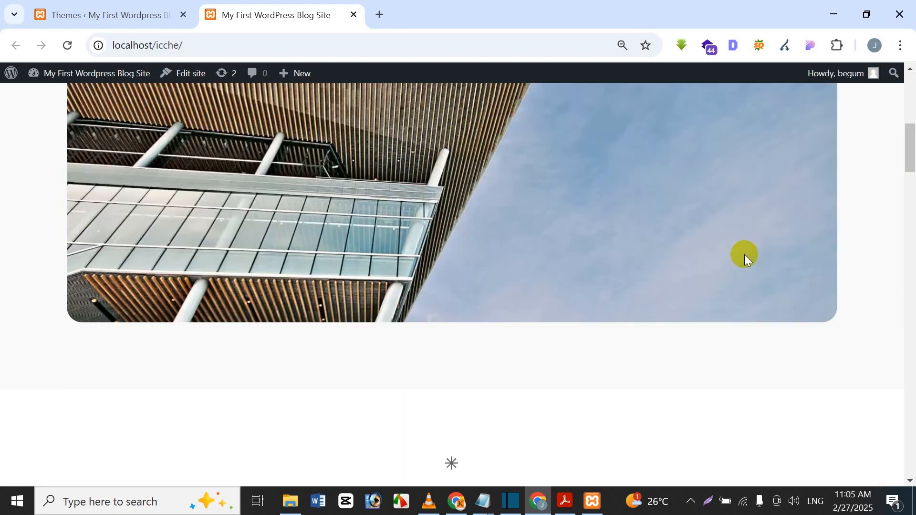
{"action": "scroll", "coordinate": [746, 250], "scroll_direction": "up", "scroll_amount": 15}
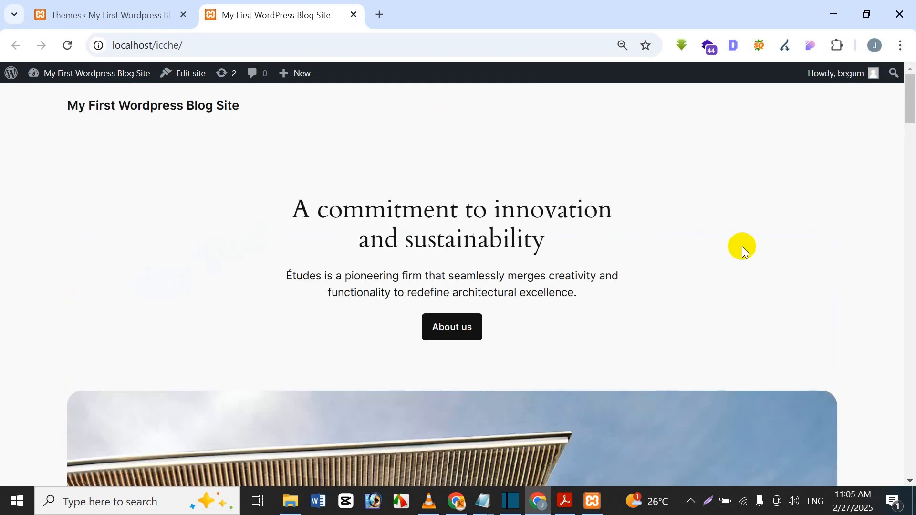
{"action": "scroll", "coordinate": [306, 315], "scroll_direction": "down", "scroll_amount": 3}
{"action": "scroll", "coordinate": [308, 302], "scroll_direction": "up", "scroll_amount": 3}
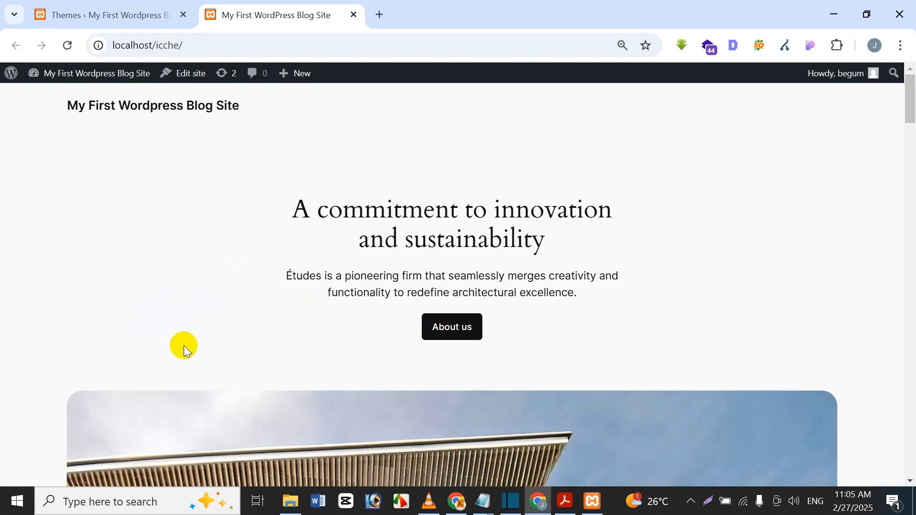
{"action": "left_click", "coordinate": [136, 11]}
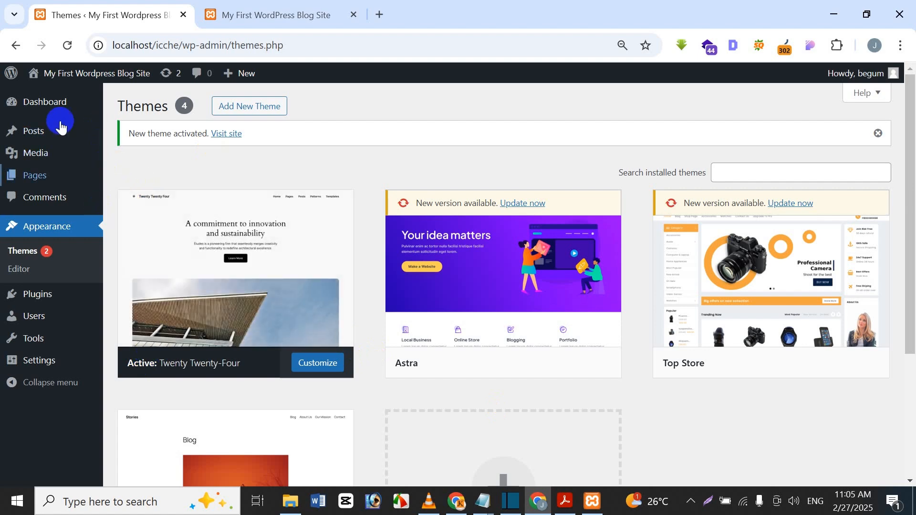
Go from the admin Dashboard to the General Settings page
{"action": "left_click", "coordinate": [89, 91]}
{"action": "left_click", "coordinate": [230, 12]}
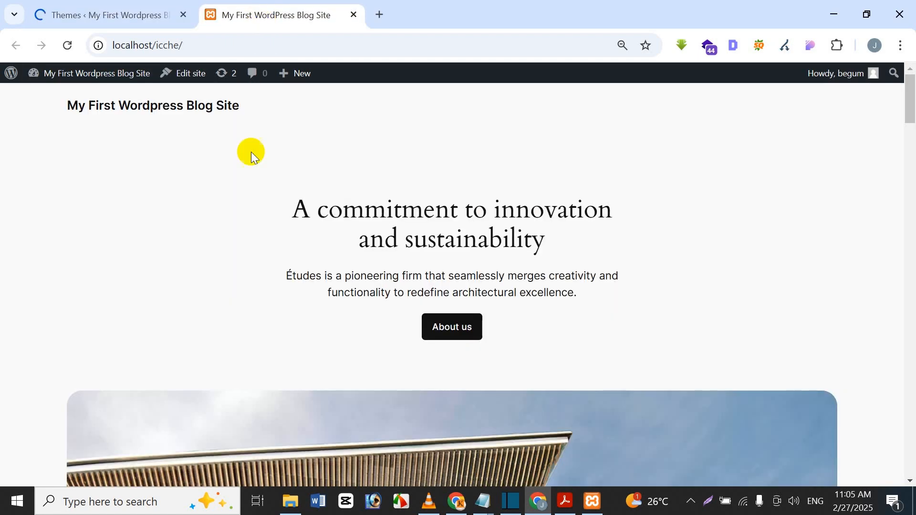
{"action": "left_click", "coordinate": [139, 14]}
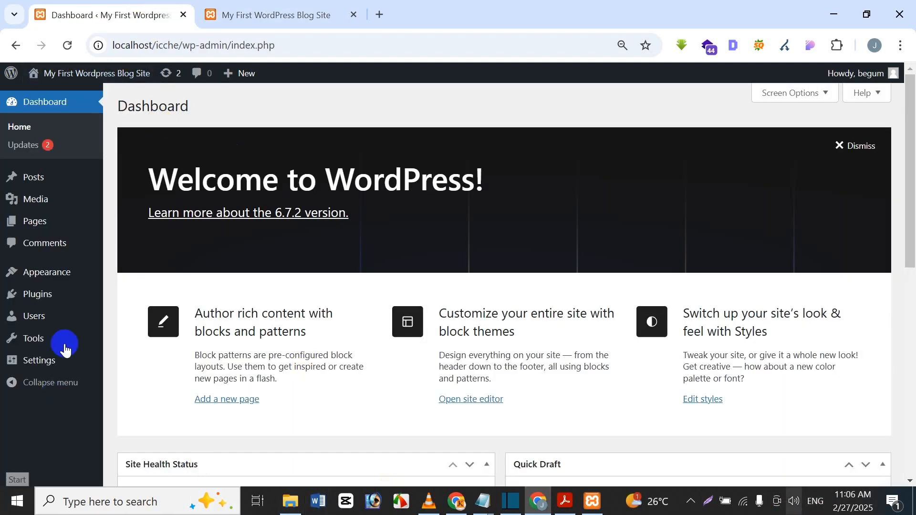
{"action": "left_click", "coordinate": [52, 367]}
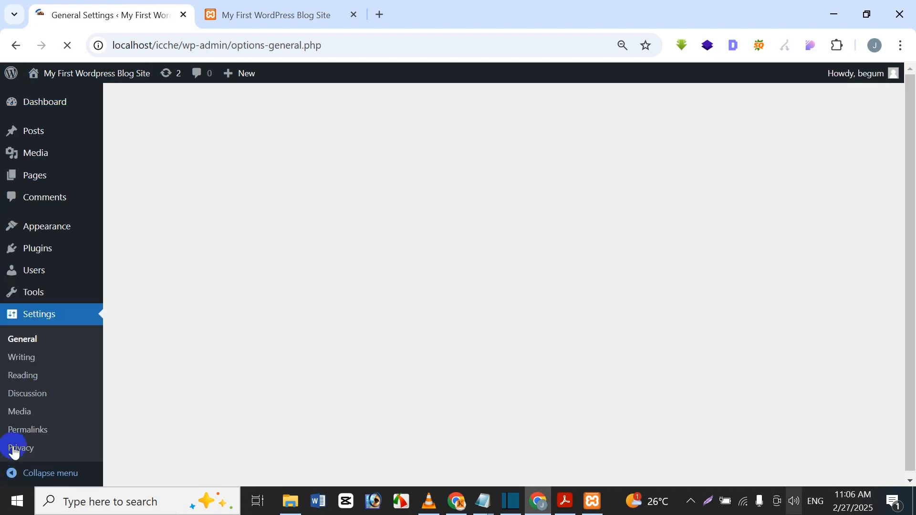
{"action": "left_click", "coordinate": [219, 17]}
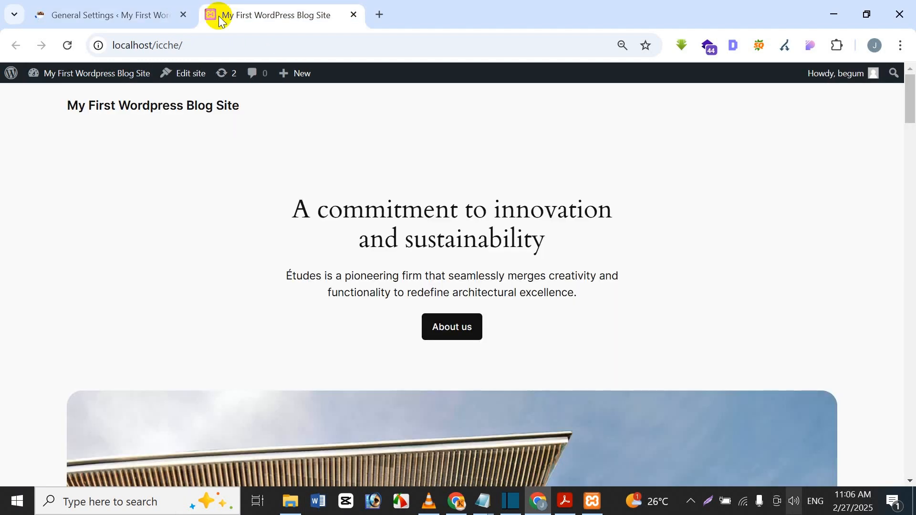
{"action": "left_click", "coordinate": [143, 7]}
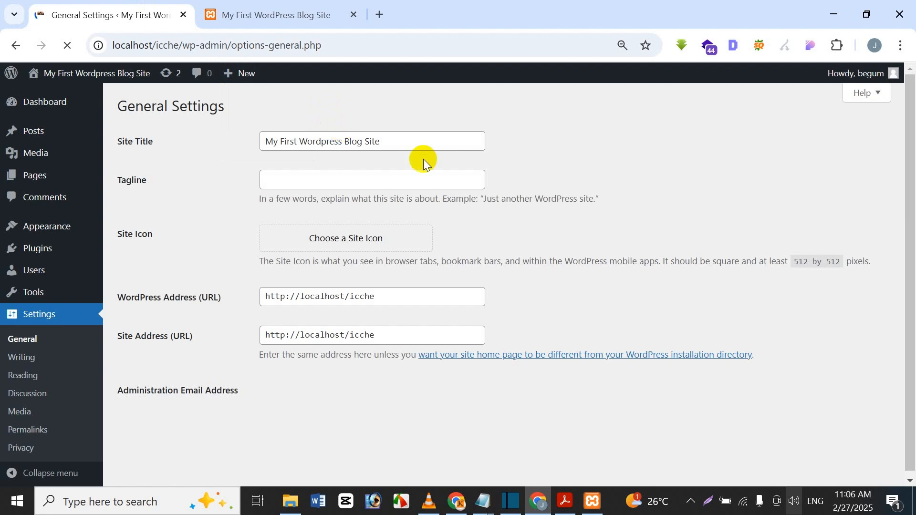
Change the Site Title to 'Landing Page App Mockup' and save the settings
{"action": "triple_click", "coordinate": [422, 139]}
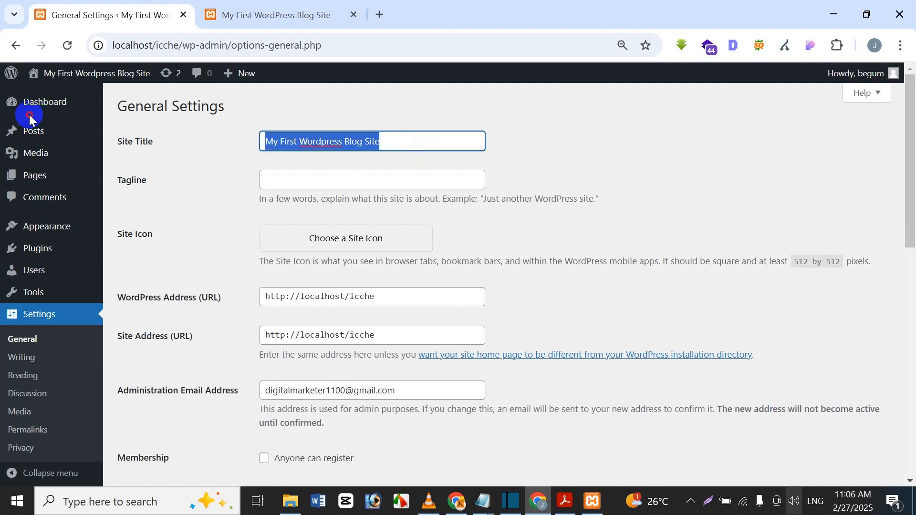
{"action": "mouse_move", "coordinate": [42, 134]}
{"action": "key", "text": "BackSpace"}
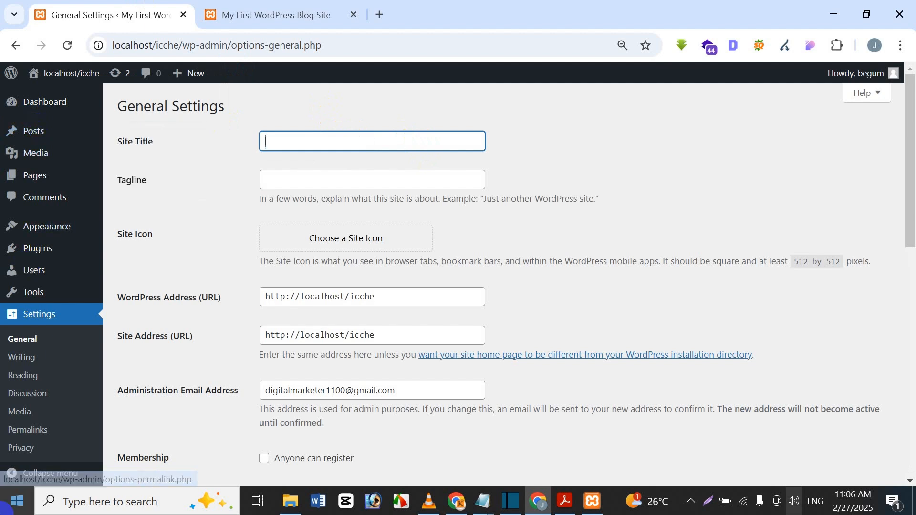
{"action": "type", "text": "L"}
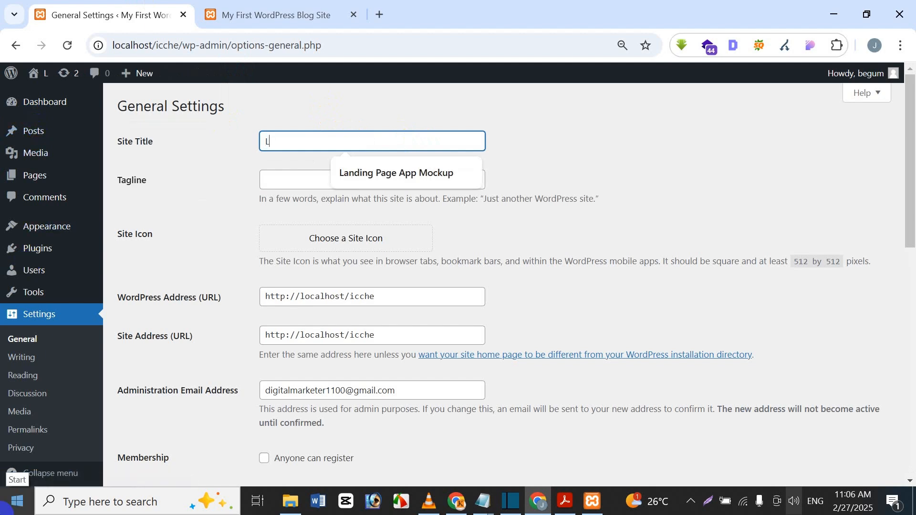
{"action": "type", "text": "anding "}
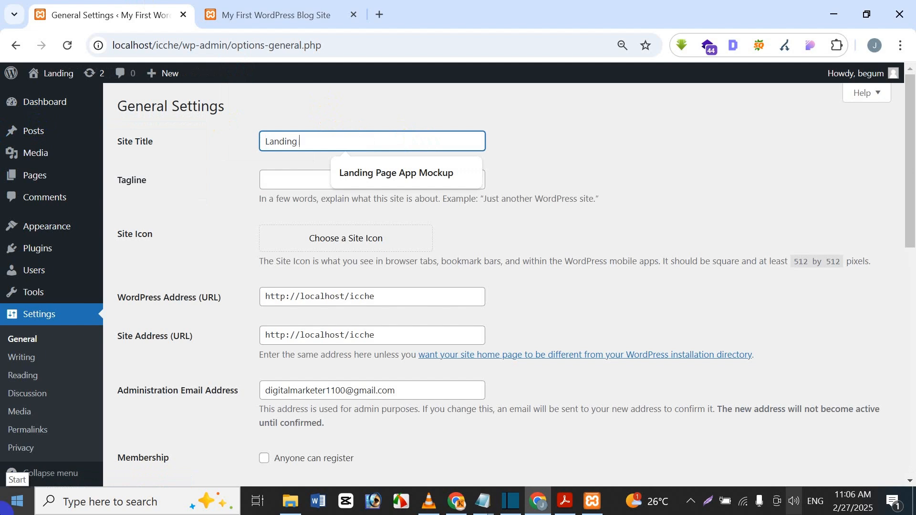
{"action": "type", "text": "Page"}
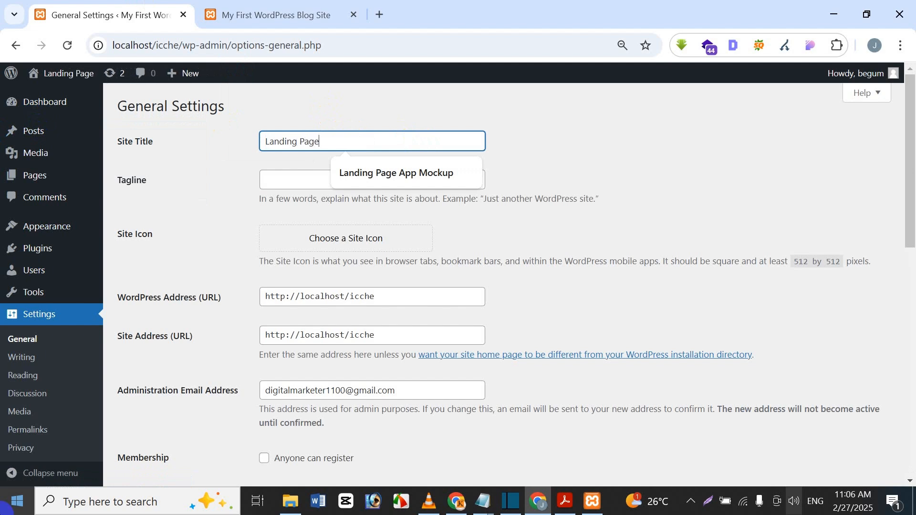
{"action": "type", "text": " App"}
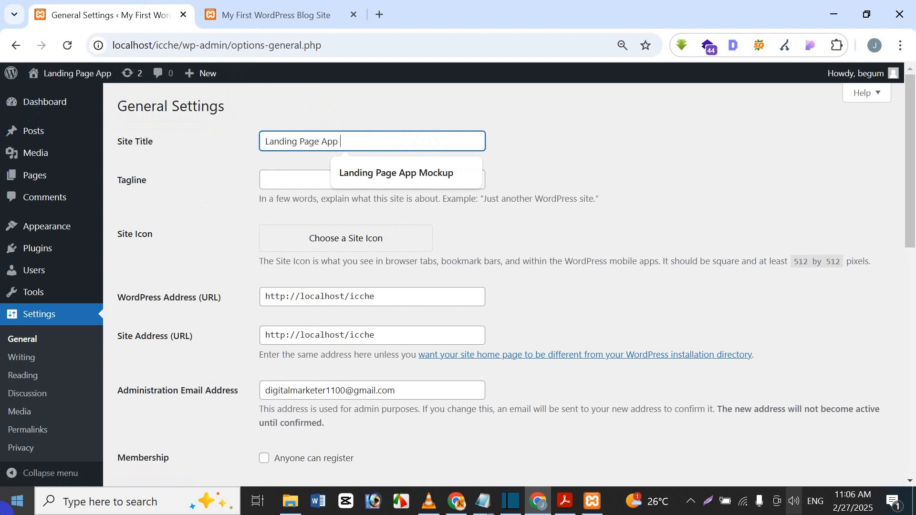
{"action": "type", "text": " M"}
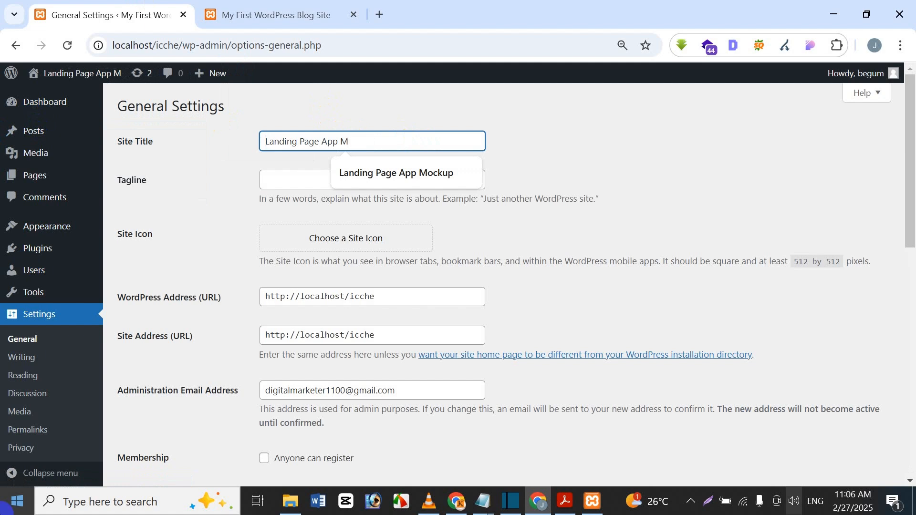
{"action": "type", "text": "ocup"}
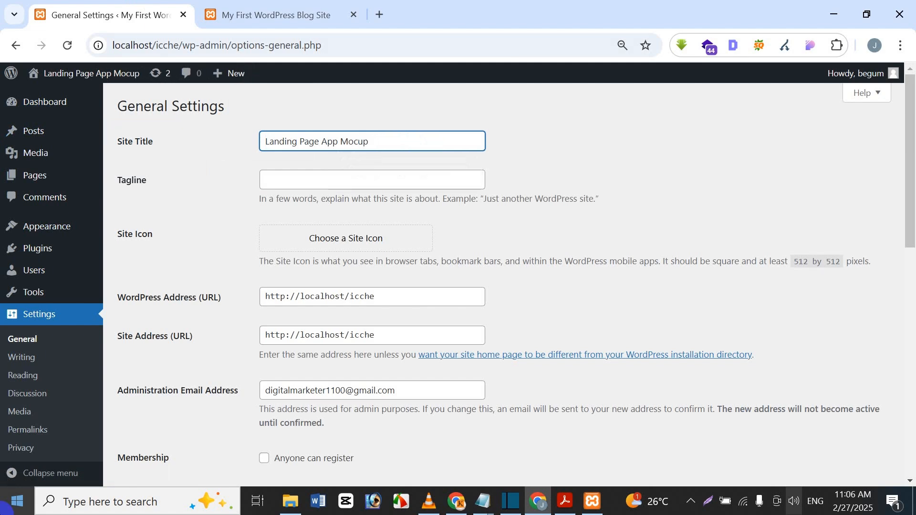
{"action": "key", "text": "BackSpace"}
{"action": "key", "text": "BackSpace"}
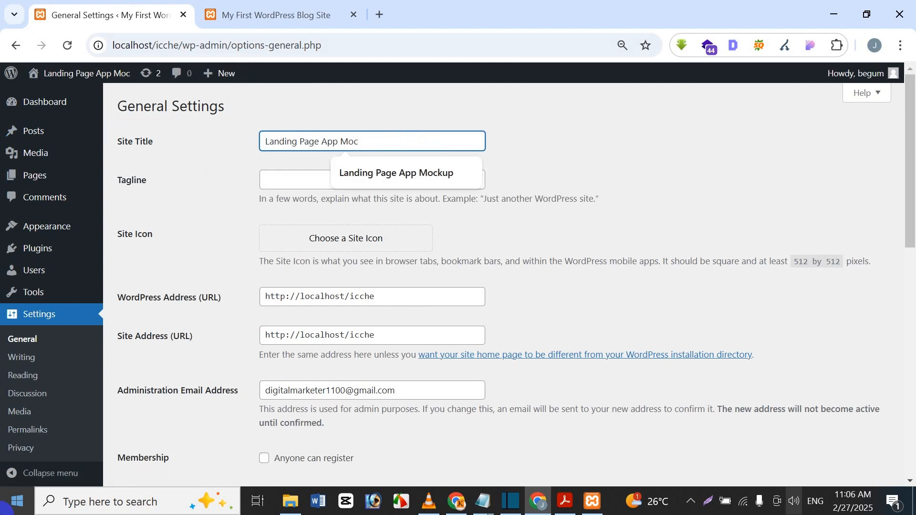
{"action": "type", "text": "kup"}
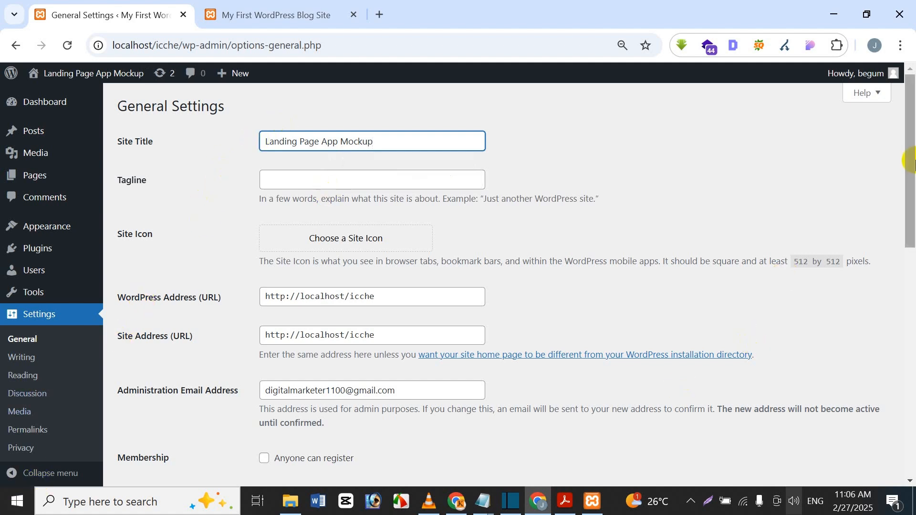
{"action": "left_click_drag", "start_coordinate": [911, 161], "coordinate": [912, 473]}
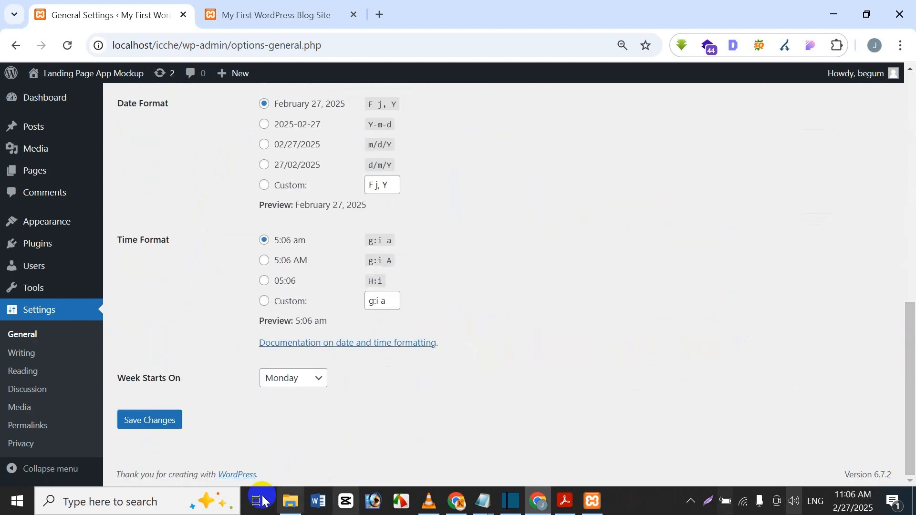
{"action": "left_click", "coordinate": [162, 428]}
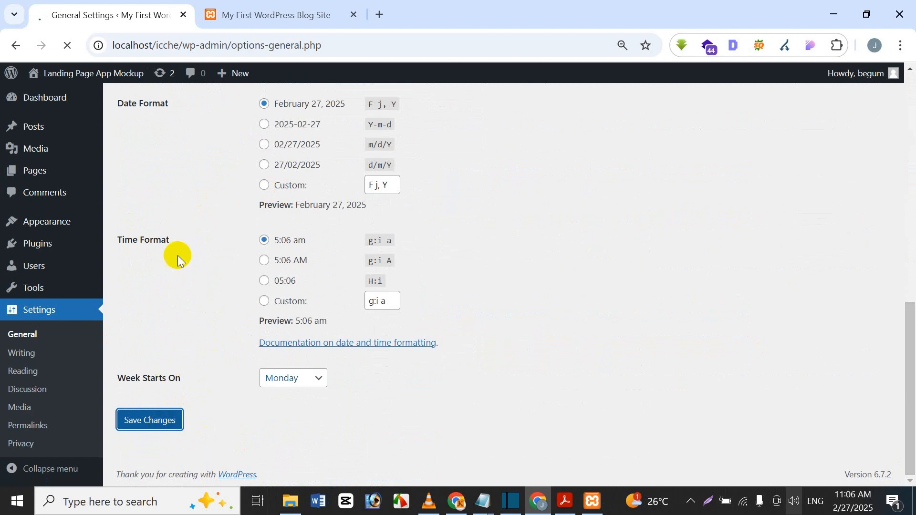
Reload the front page to confirm the 'Landing Page App Mockup' title, then go to Writing settings
{"action": "left_click", "coordinate": [261, 12]}
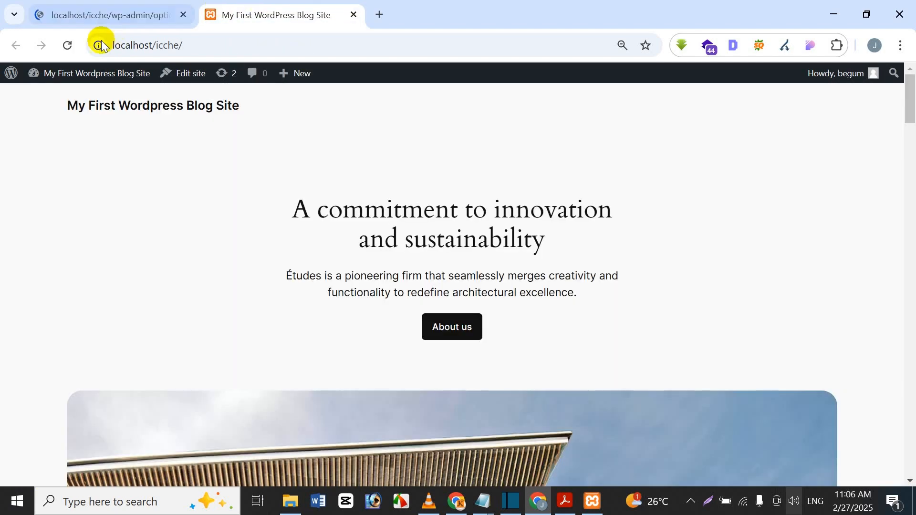
{"action": "left_click", "coordinate": [75, 47]}
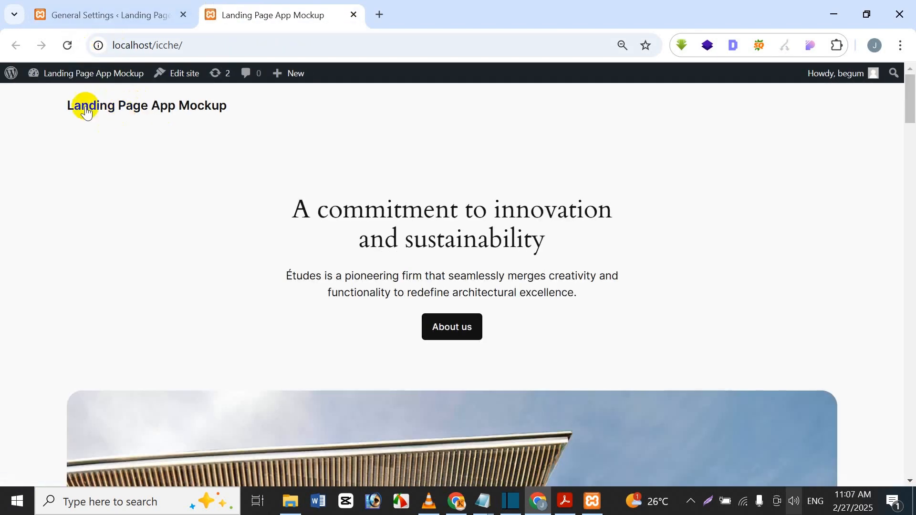
{"action": "left_click", "coordinate": [137, 7]}
{"action": "left_click", "coordinate": [21, 389]}
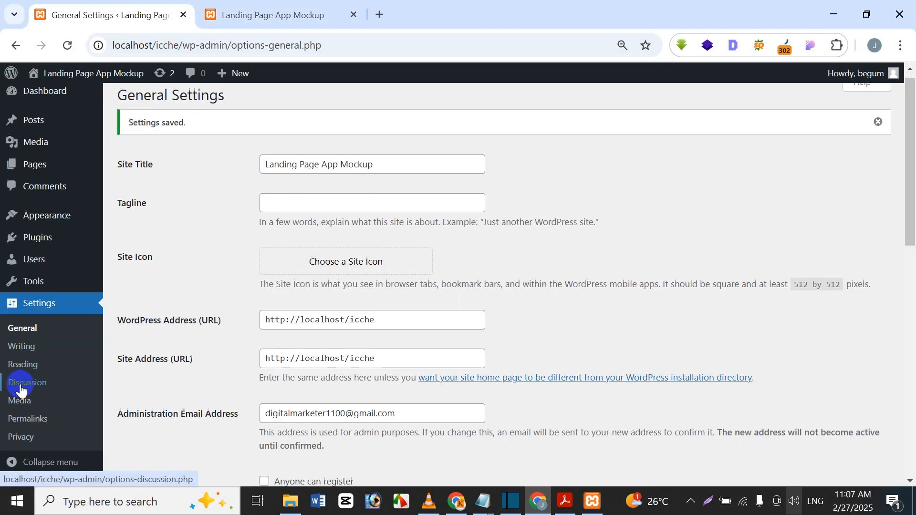
{"action": "scroll", "coordinate": [20, 389], "scroll_direction": "down", "scroll_amount": 3}
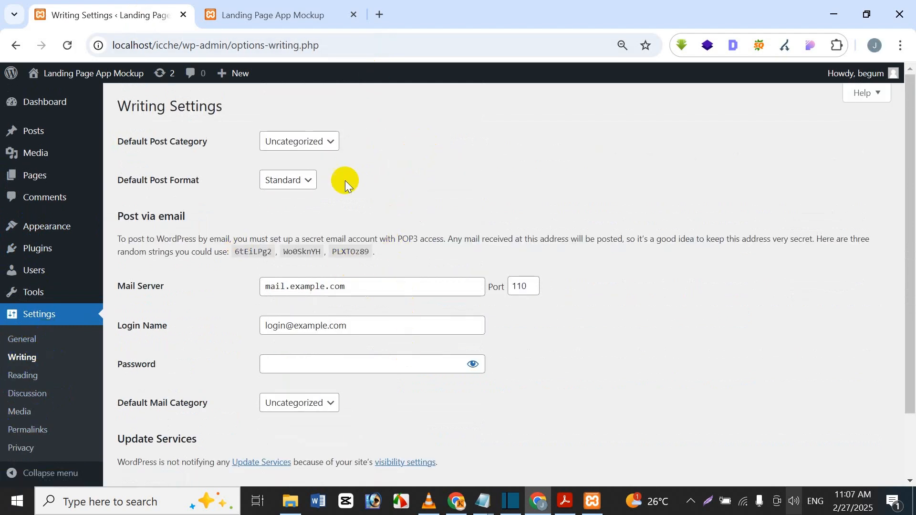
Select the Post name permalink structure, save it, and return to the Dashboard
{"action": "left_click", "coordinate": [47, 382]}
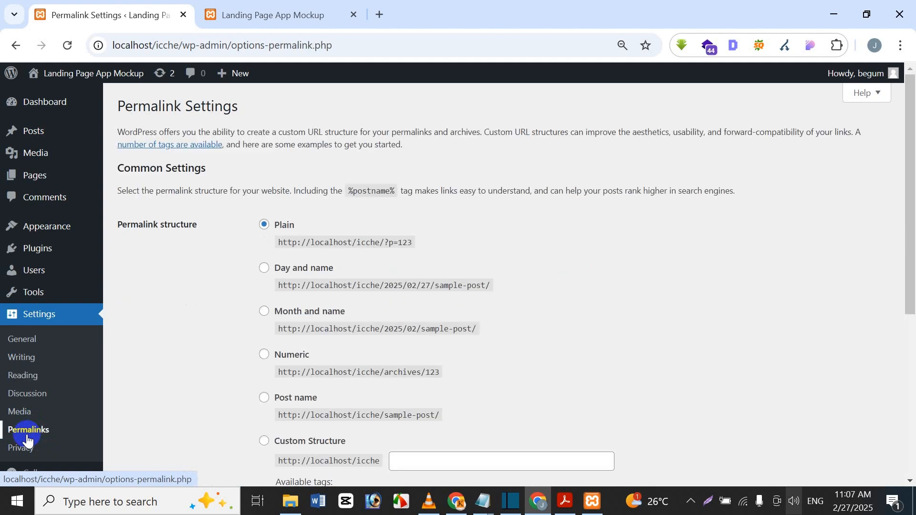
{"action": "scroll", "coordinate": [374, 328], "scroll_direction": "down", "scroll_amount": 2}
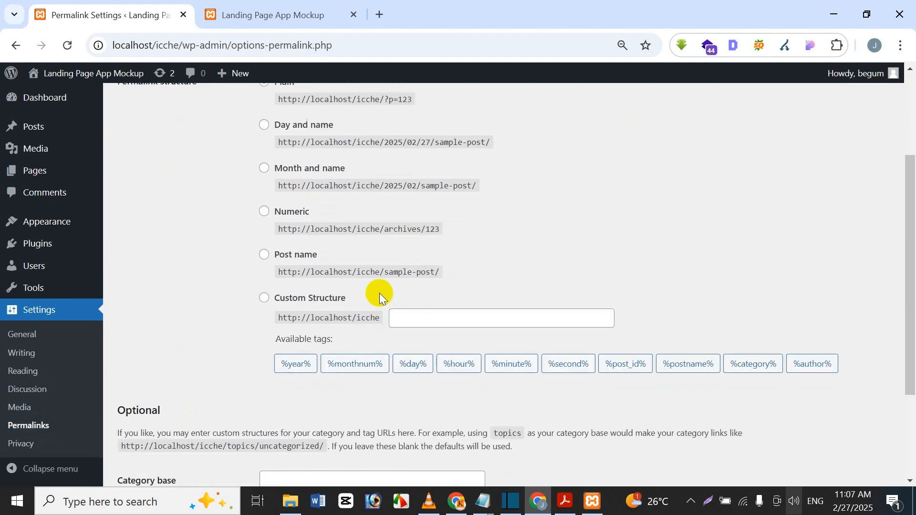
{"action": "scroll", "coordinate": [378, 293], "scroll_direction": "up", "scroll_amount": 1}
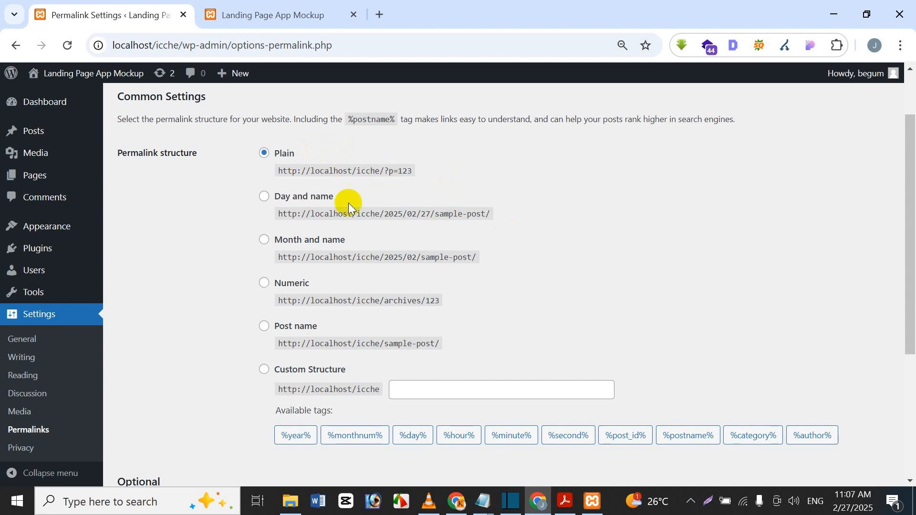
{"action": "left_click", "coordinate": [265, 329]}
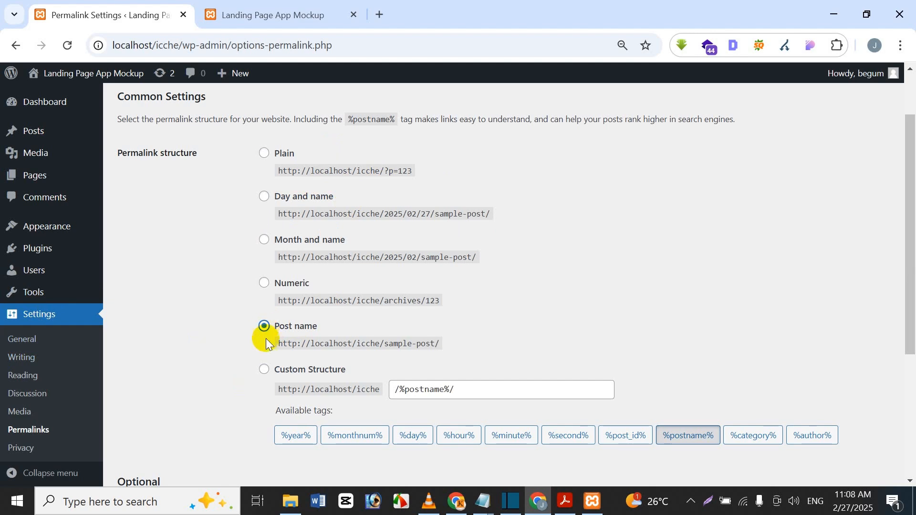
{"action": "scroll", "coordinate": [267, 342], "scroll_direction": "down", "scroll_amount": 4}
{"action": "left_click", "coordinate": [136, 420]}
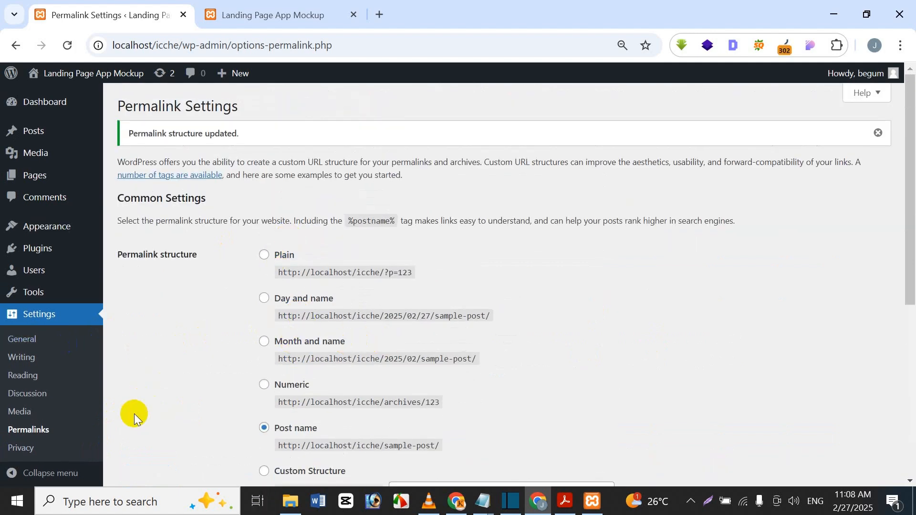
{"action": "left_click", "coordinate": [85, 106]}
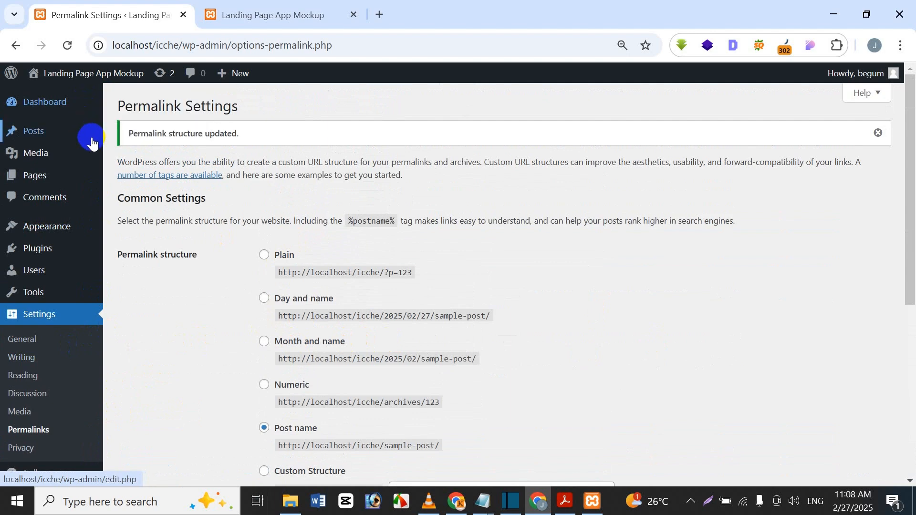
{"action": "mouse_move", "coordinate": [51, 102]}
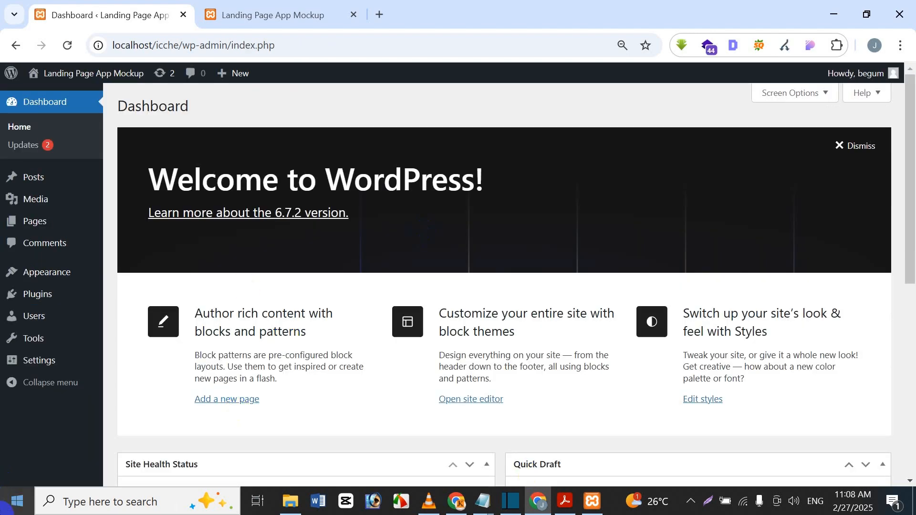
Dismiss the stray context menu and show the Dashboard's Screen Options panel
{"action": "key", "text": "Menu"}
{"action": "left_click", "coordinate": [444, 87]}
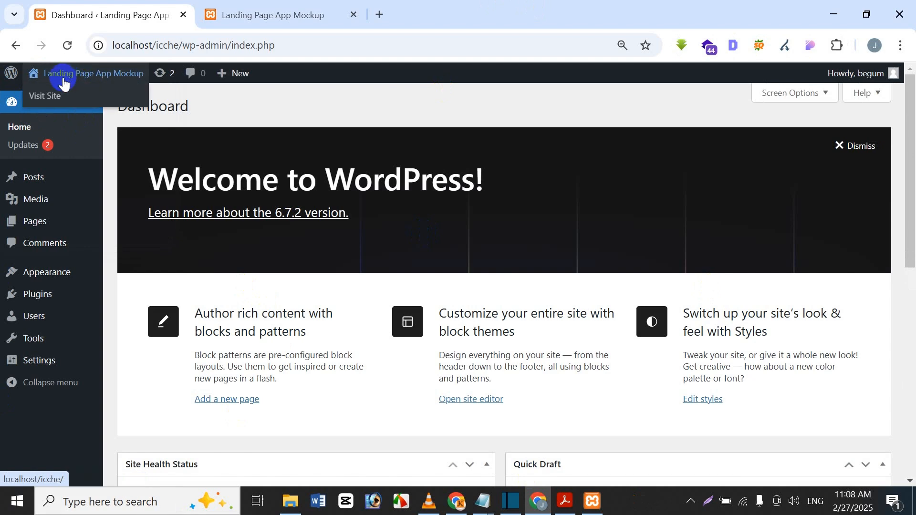
{"action": "left_click", "coordinate": [784, 97]}
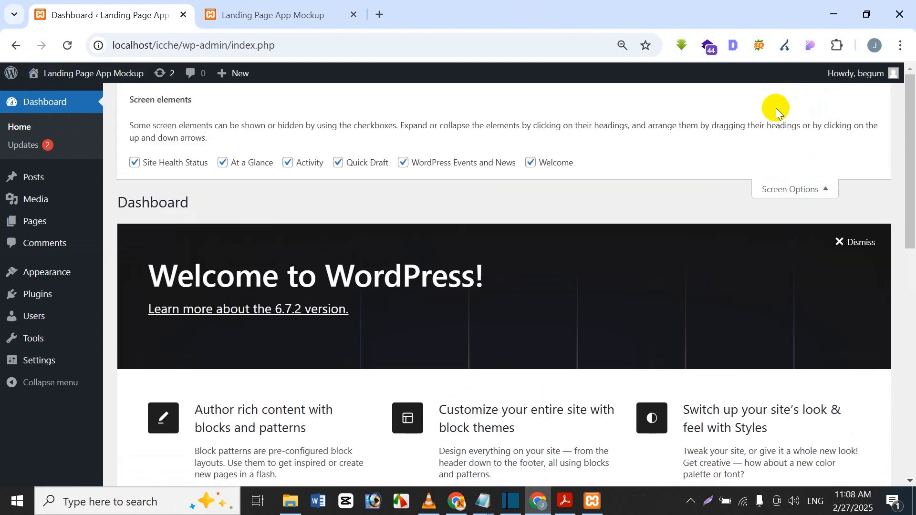
{"action": "scroll", "coordinate": [542, 242], "scroll_direction": "down", "scroll_amount": 11}
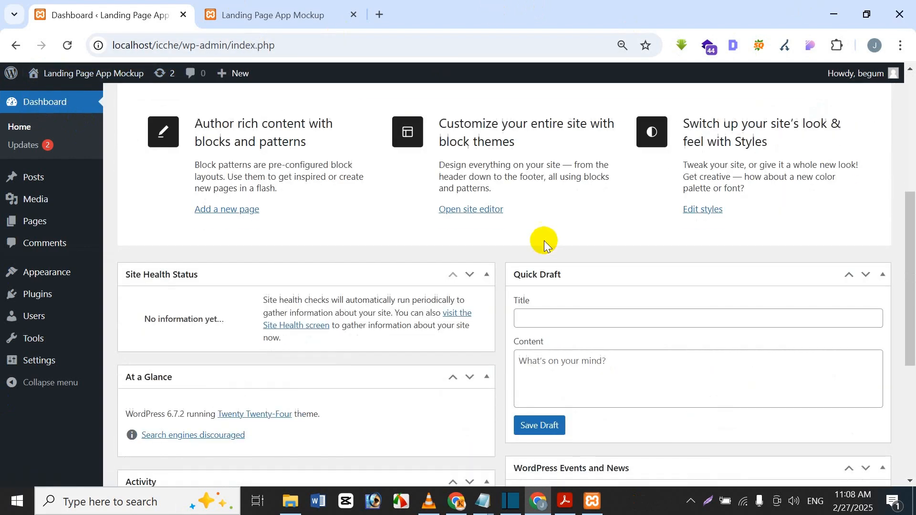
{"action": "scroll", "coordinate": [522, 234], "scroll_direction": "up", "scroll_amount": 9}
{"action": "scroll", "coordinate": [522, 234], "scroll_direction": "up", "scroll_amount": 3}
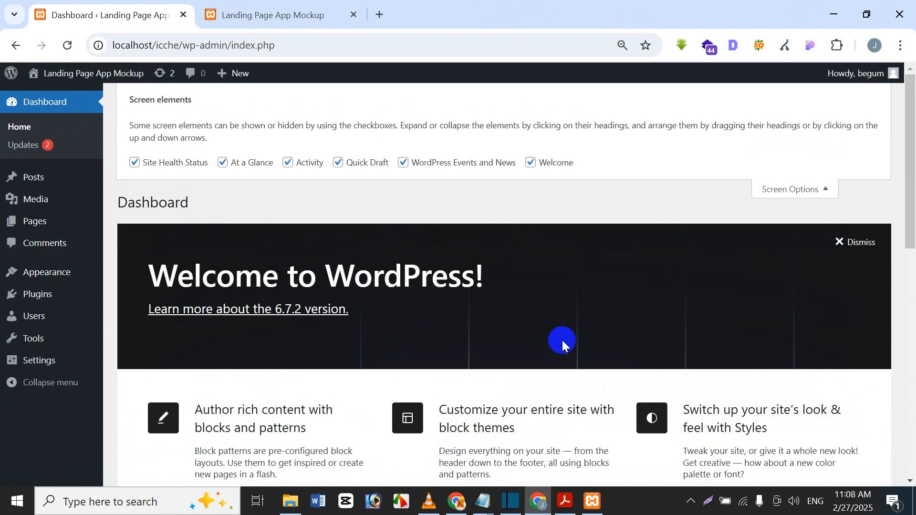
Uncheck Welcome, Events and News, Quick Draft, Activity, At a Glance and Site Health Status, then close the panel
{"action": "left_click", "coordinate": [530, 162]}
{"action": "left_click", "coordinate": [401, 163]}
{"action": "left_click", "coordinate": [338, 162]}
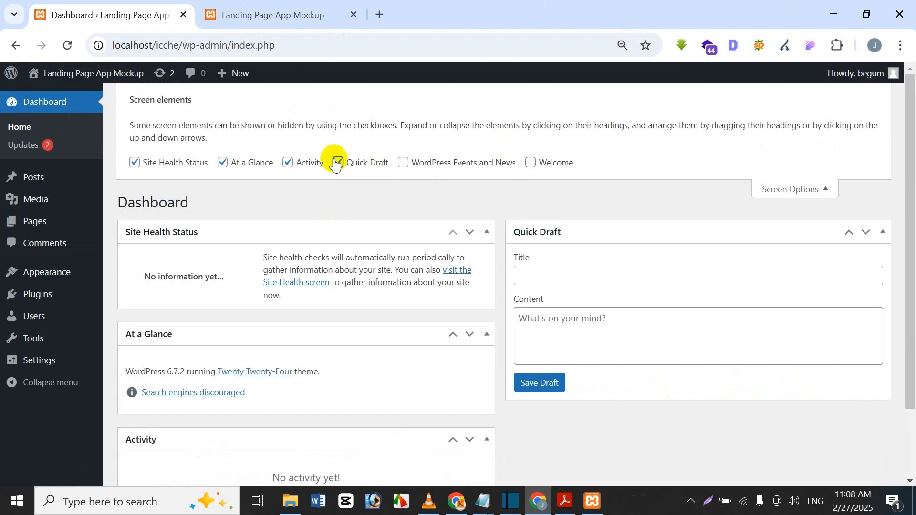
{"action": "left_click", "coordinate": [287, 162]}
{"action": "left_click", "coordinate": [223, 162]}
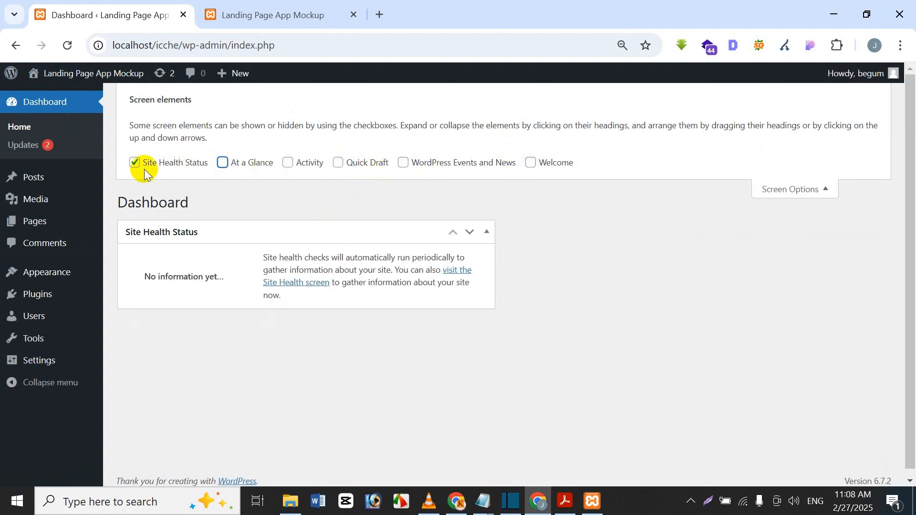
{"action": "left_click", "coordinate": [134, 163]}
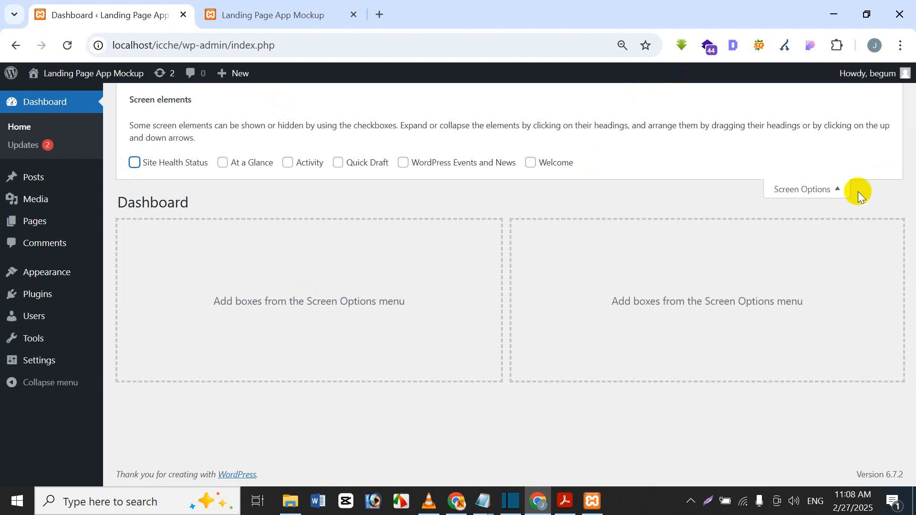
{"action": "left_click", "coordinate": [829, 189]}
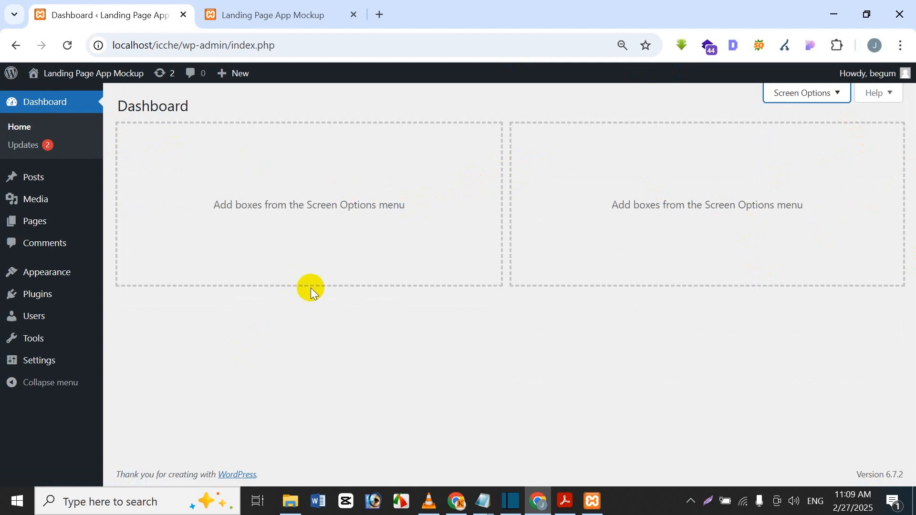
{"action": "left_click", "coordinate": [300, 9]}
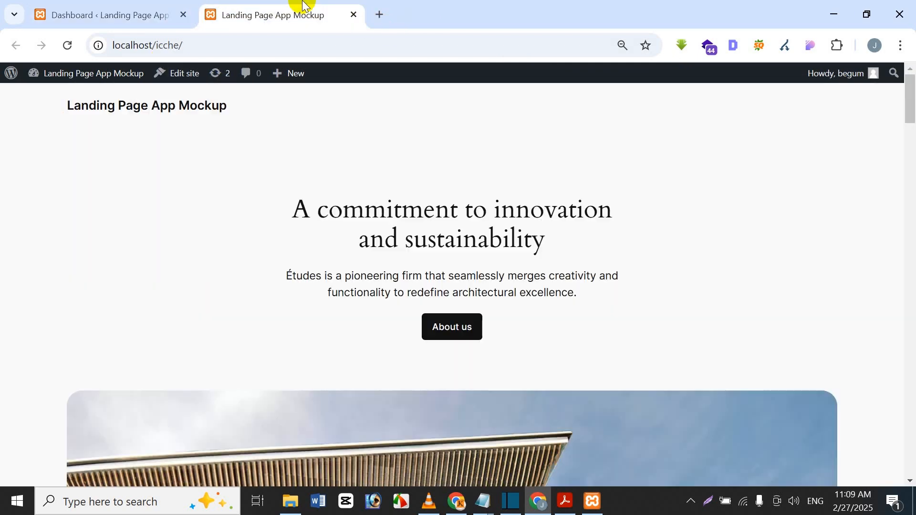
Reload the front page, check the empty Dashboard, then bring the Acrobat title-card PDF forward
{"action": "left_click", "coordinate": [65, 44]}
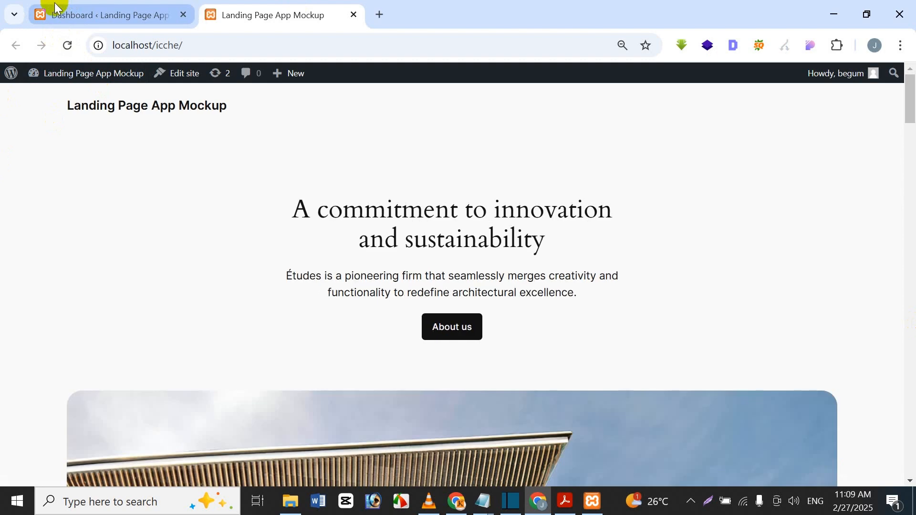
{"action": "left_click", "coordinate": [59, 6]}
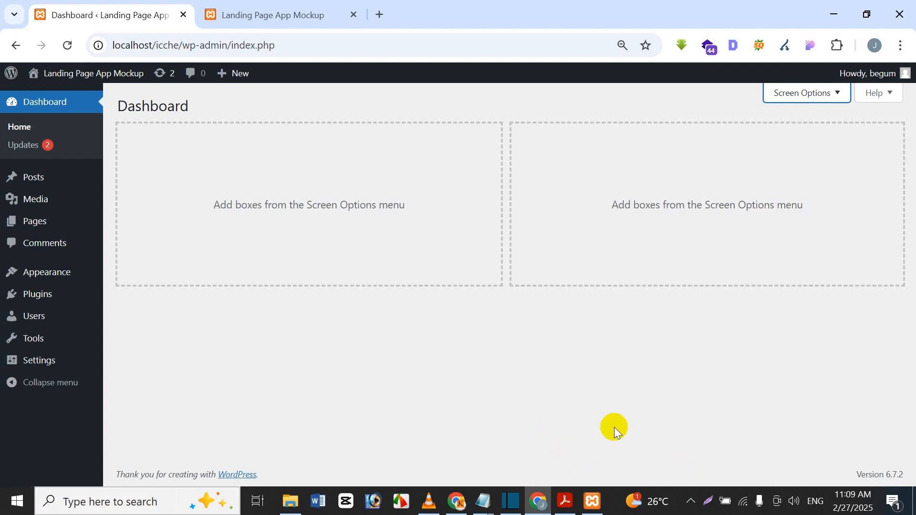
{"action": "left_click", "coordinate": [561, 500]}
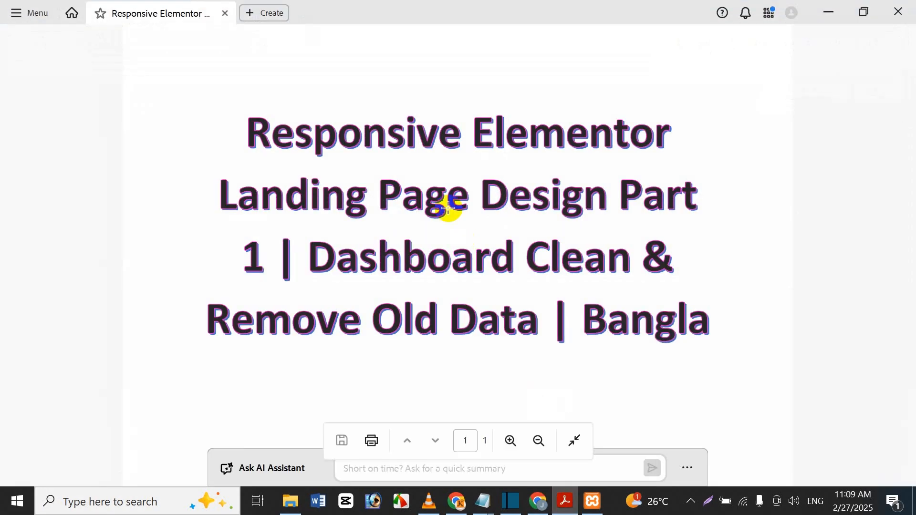